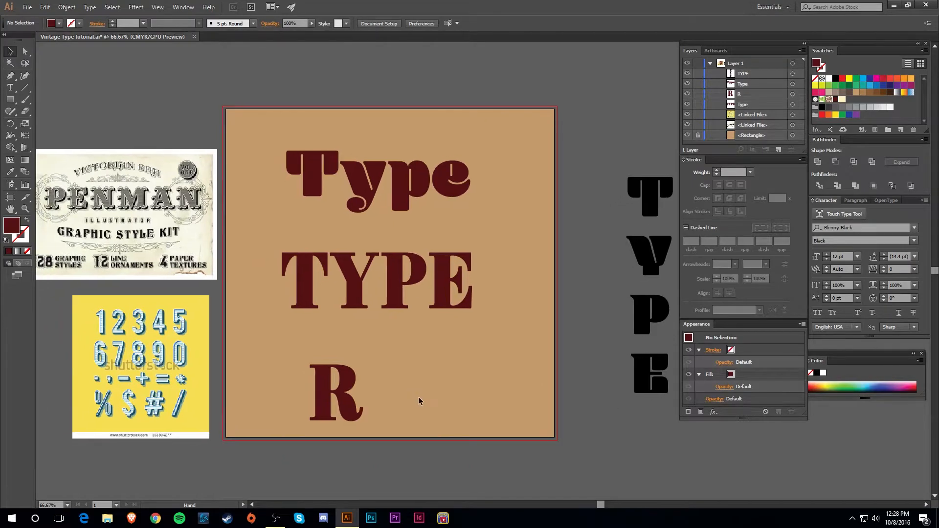
# Move the maroon uppercase TYPE text toward the artboard's right edge and keep it selected.
pyautogui.moveTo(350, 217); pyautogui.dragTo(351, 195)
pyautogui.moveTo(396, 285); pyautogui.dragTo(489, 275)
pyautogui.click(491, 347)
pyautogui.click(494, 293)
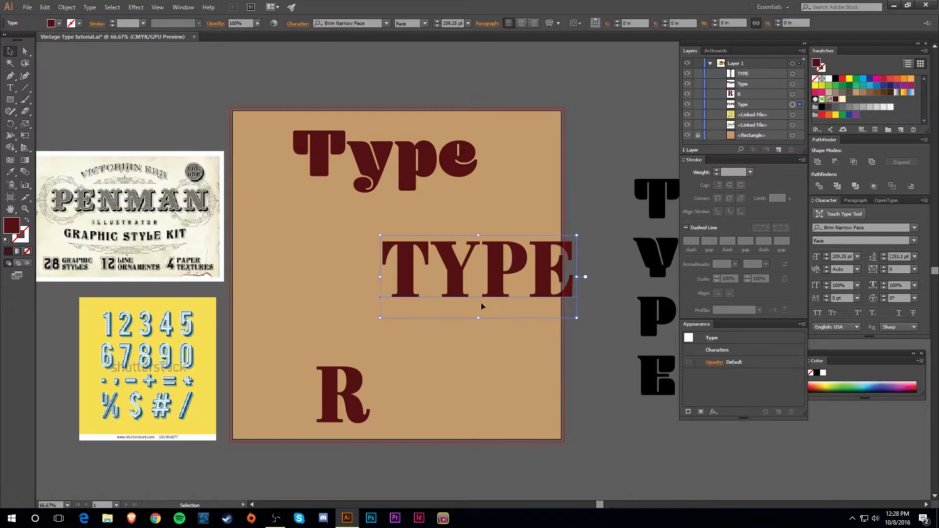
# Reflect the uppercase TYPE text across the horizontal axis with the preview on, and undo the reflection.
pyautogui.click(67, 6)
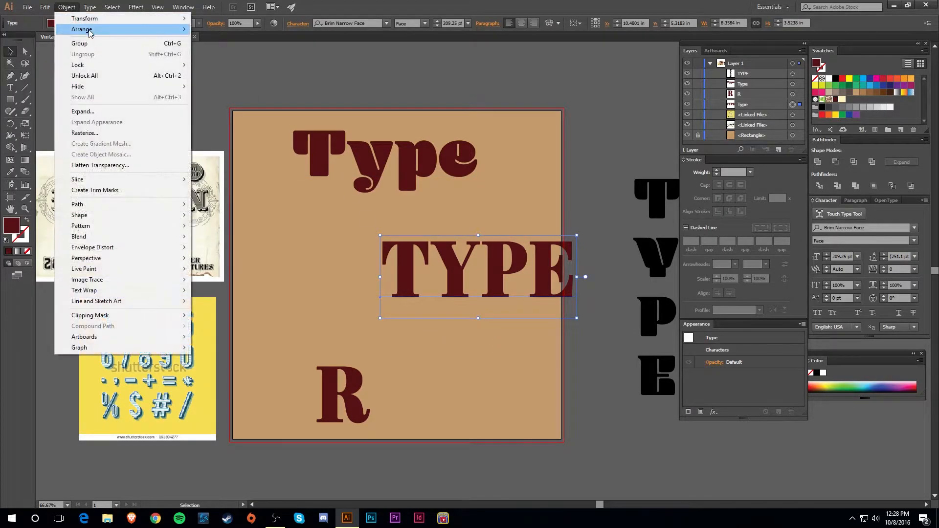
pyautogui.moveTo(125, 19)
pyautogui.click(226, 54)
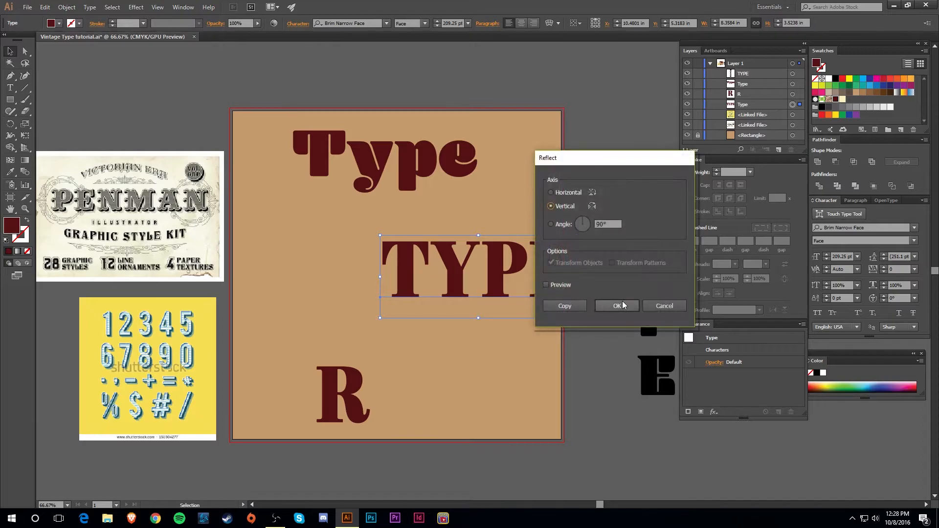
pyautogui.click(546, 285)
pyautogui.moveTo(620, 164); pyautogui.dragTo(681, 176)
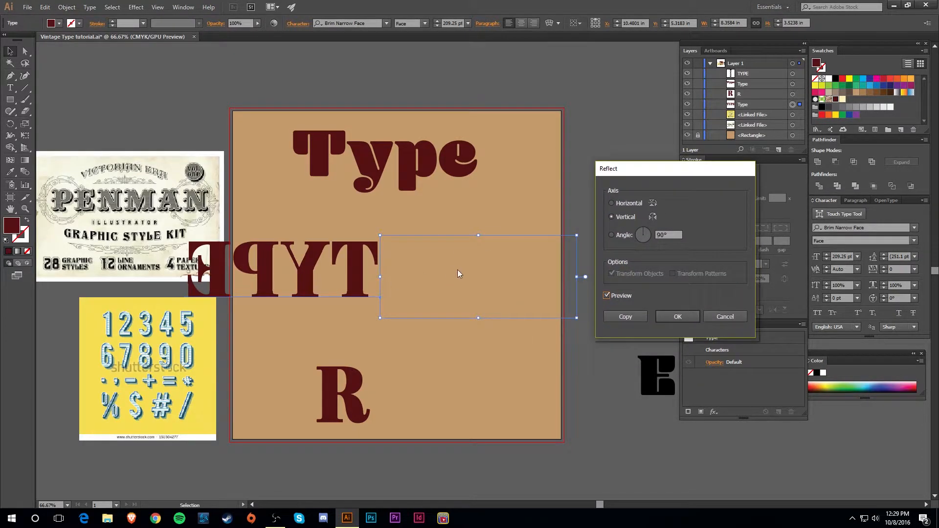
pyautogui.click(612, 203)
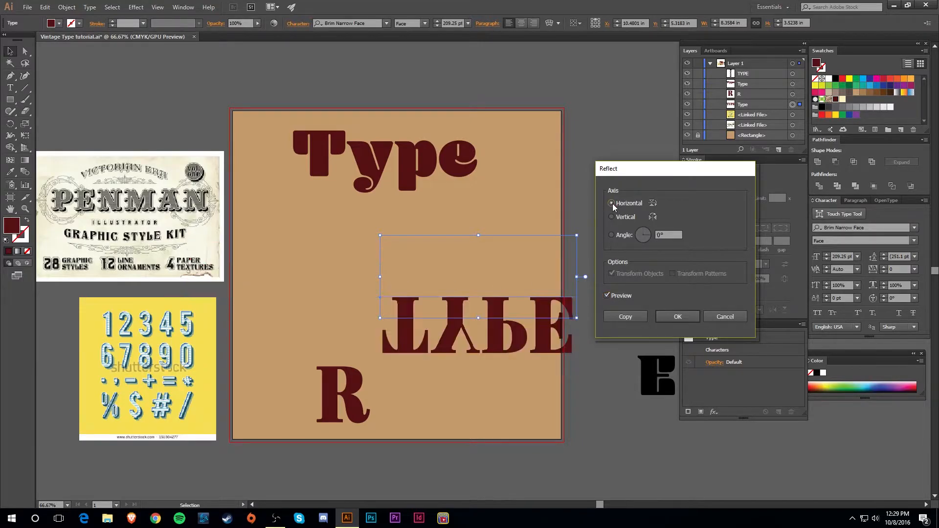
pyautogui.click(690, 319)
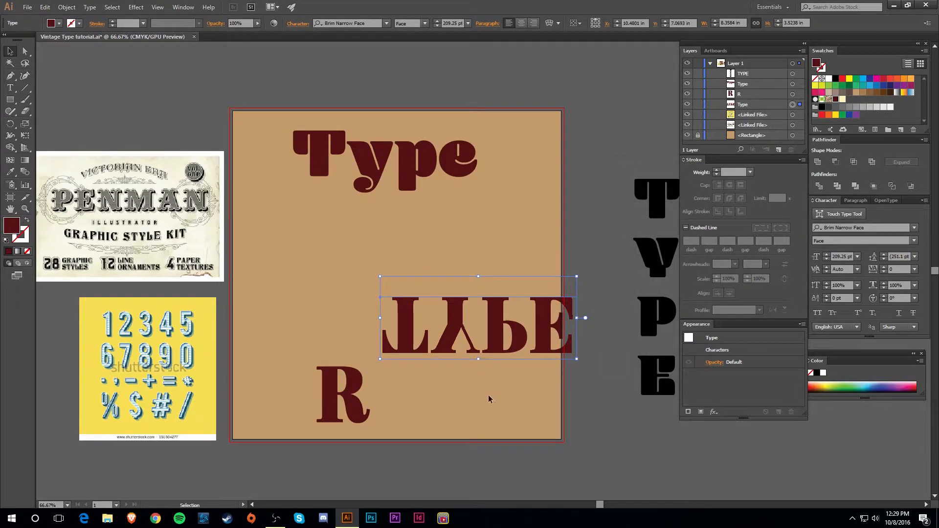
pyautogui.hotkey('ctrl', 'z')
# Preview a horizontal-axis reflection of the letter R.
pyautogui.click(342, 408)
pyautogui.click(67, 7)
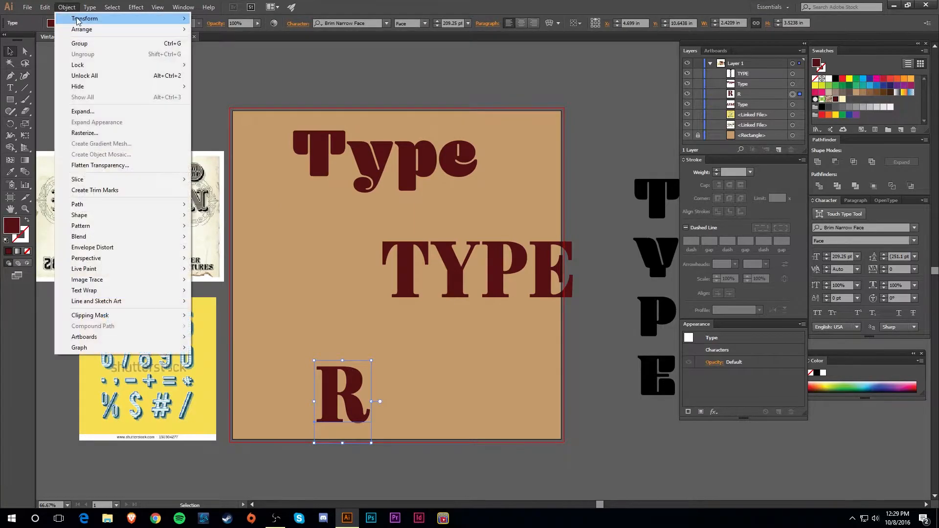
pyautogui.moveTo(178, 20)
pyautogui.click(216, 54)
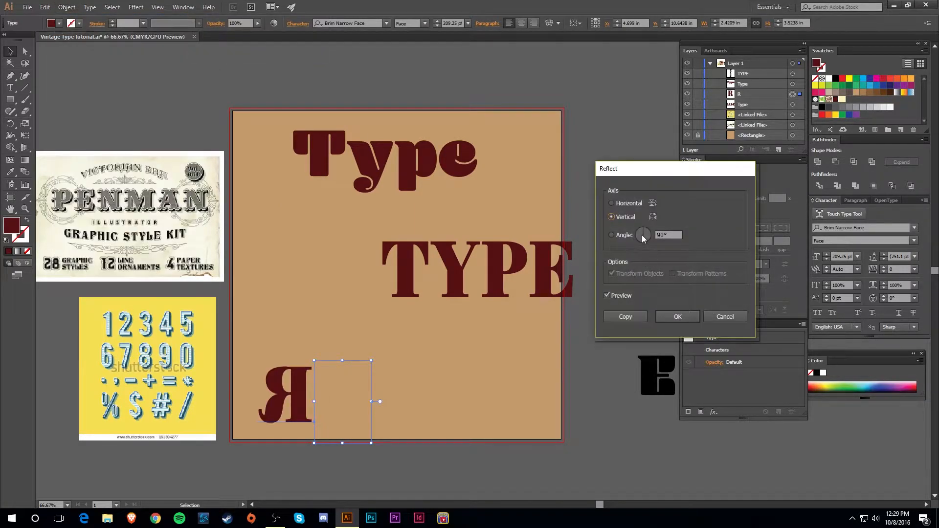
pyautogui.click(612, 203)
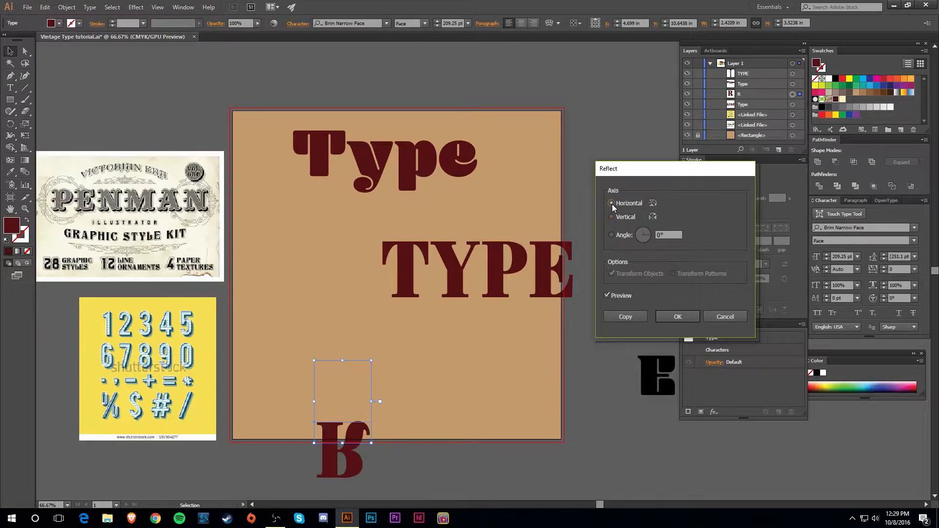
# Preview reflecting the letter R about a 90° and a 78° angled axis, and cancel the reflection.
pyautogui.click(611, 235)
pyautogui.moveTo(663, 235); pyautogui.dragTo(649, 238)
pyautogui.write('90')
pyautogui.click(608, 295)
pyautogui.click(607, 296)
pyautogui.moveTo(670, 236); pyautogui.dragTo(636, 242)
pyautogui.write('78')
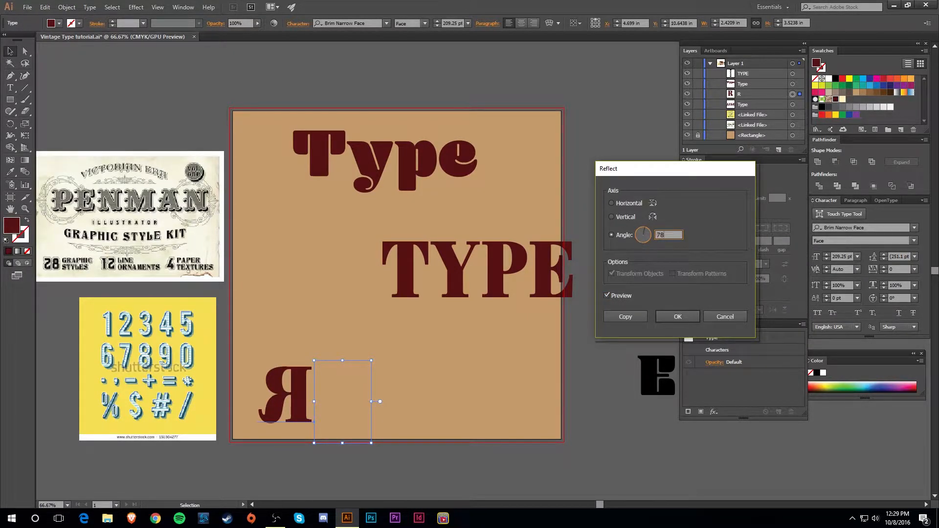
pyautogui.click(611, 295)
pyautogui.click(611, 295)
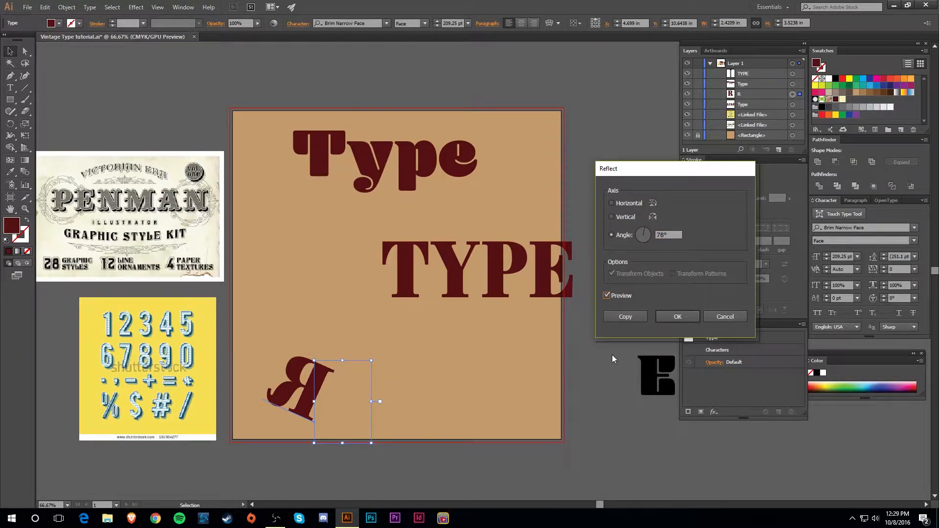
pyautogui.click(721, 320)
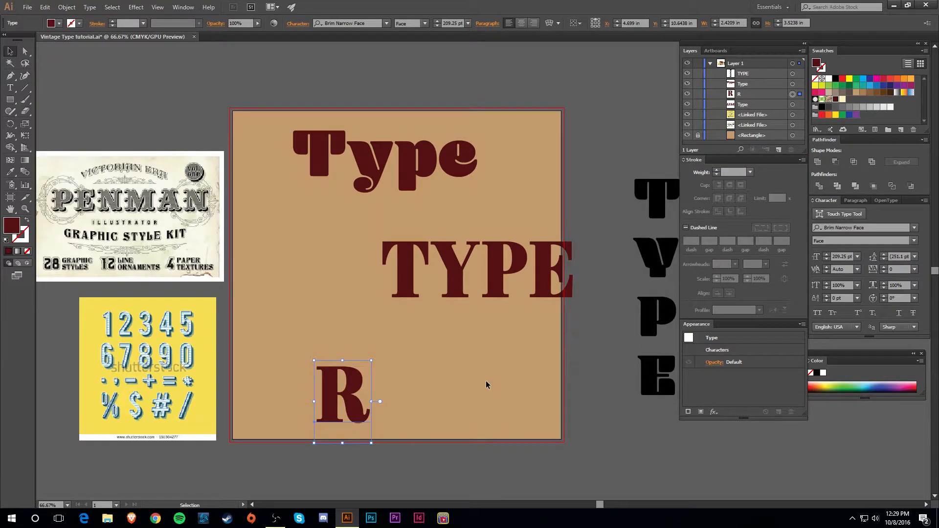
pyautogui.press('d')
pyautogui.press('s')
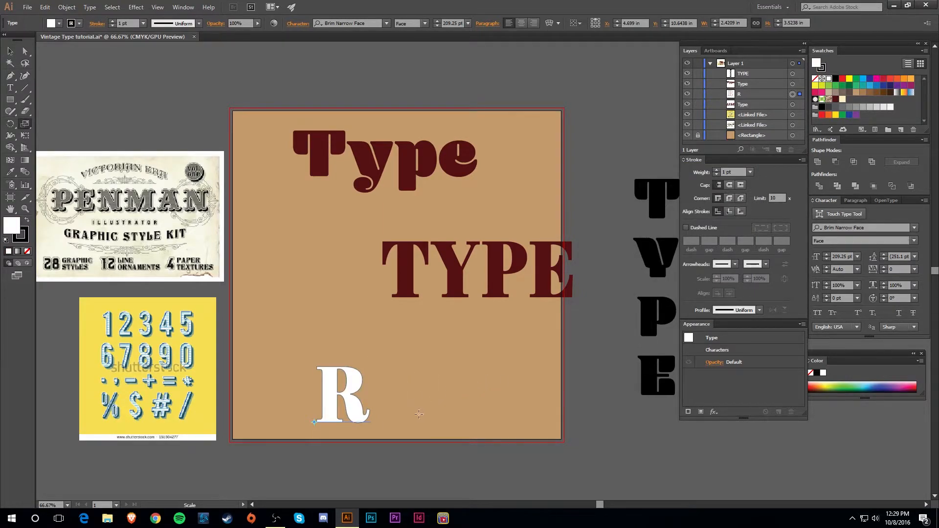
pyautogui.hotkey('ctrl', 'z')
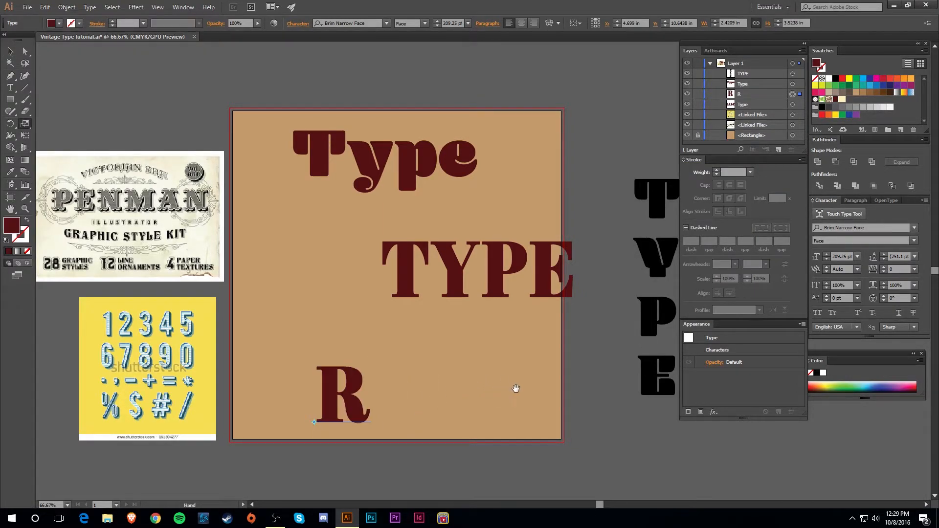
pyautogui.click(10, 51)
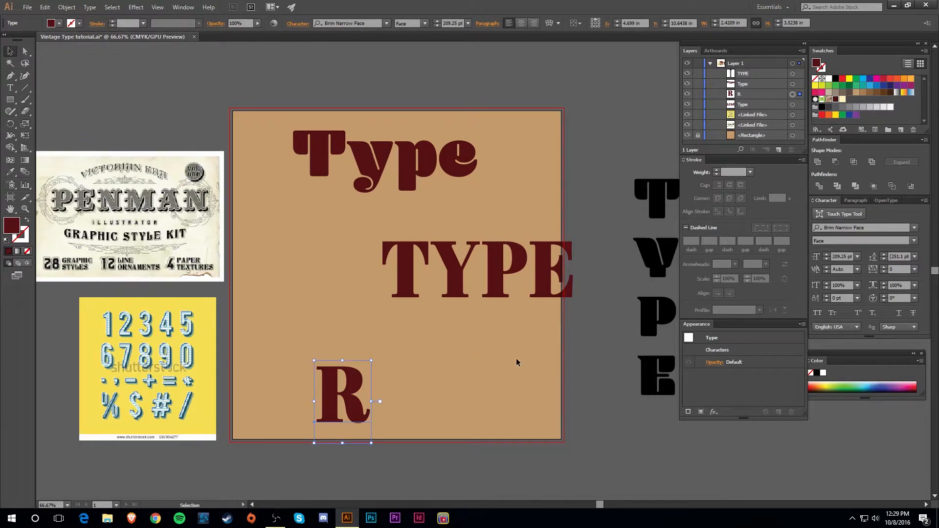
# Examine up close the lettering effects in the Penman graphic style kit image and the striped numerals image.
pyautogui.hscroll(-5, 514, 362)
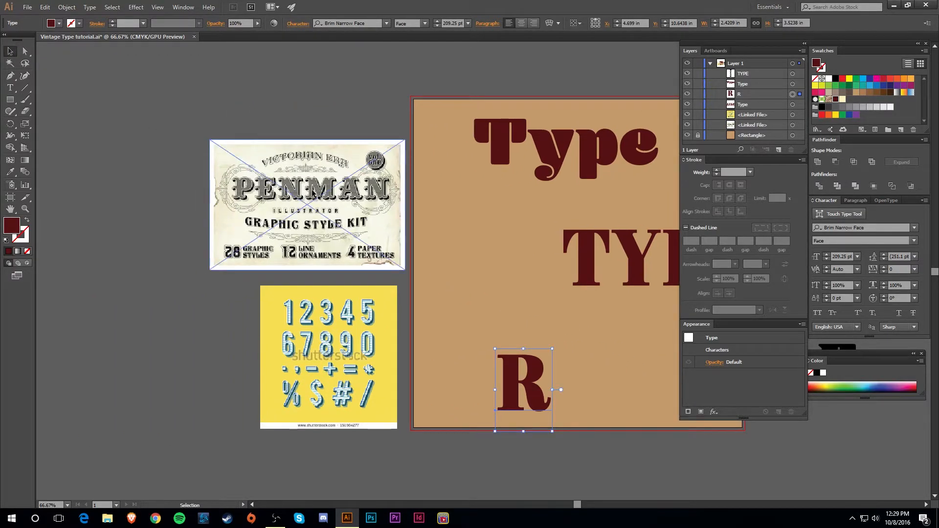
pyautogui.press('z')
pyautogui.click(316, 194)
pyautogui.click(316, 196)
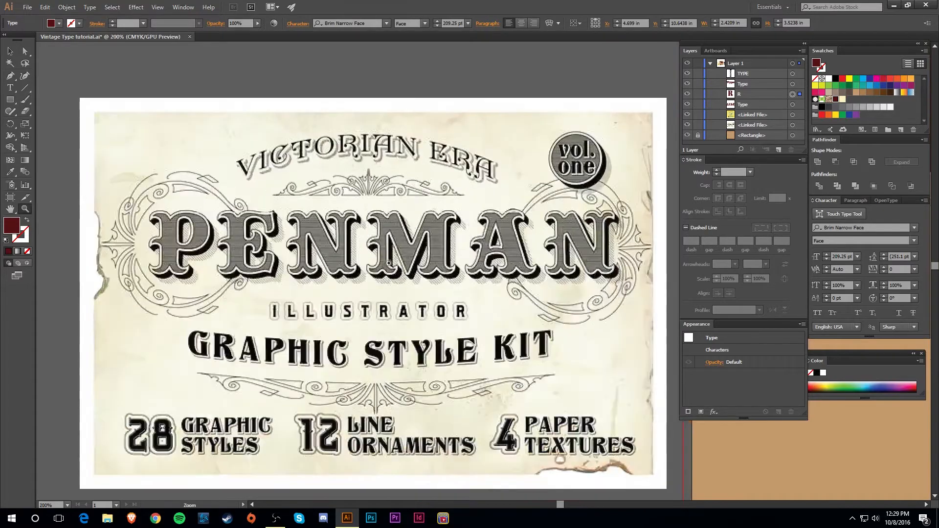
pyautogui.moveTo(307, 274); pyautogui.dragTo(341, 252)
pyautogui.click(11, 51)
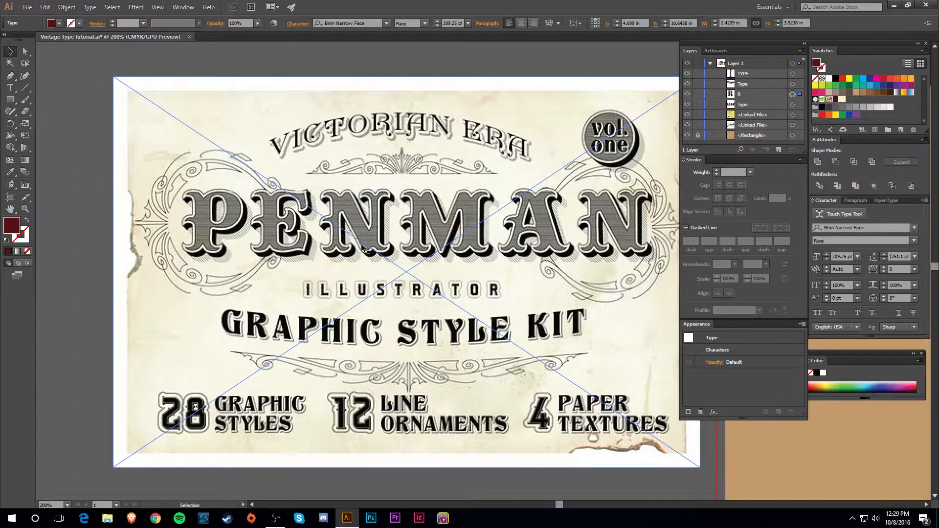
pyautogui.moveTo(328, 309); pyautogui.dragTo(279, 182)
pyautogui.moveTo(333, 340); pyautogui.dragTo(295, 176)
pyautogui.moveTo(393, 304); pyautogui.dragTo(360, 255)
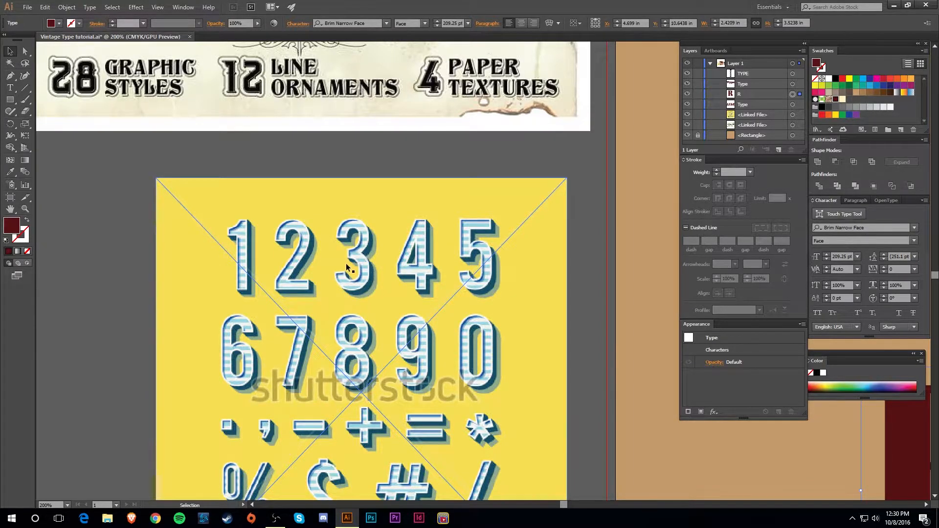
pyautogui.scroll(8, 353, 279)
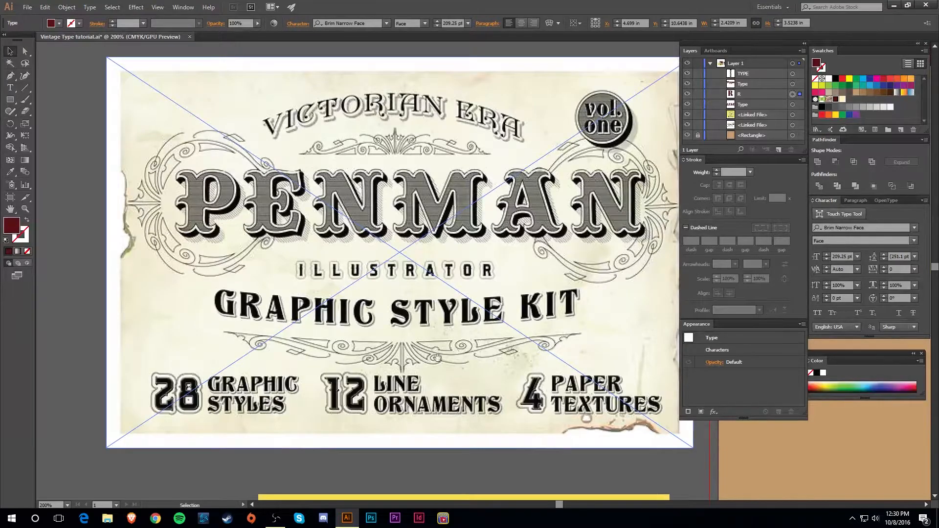
pyautogui.scroll(-5, 438, 351)
pyautogui.scroll(7, 415, 345)
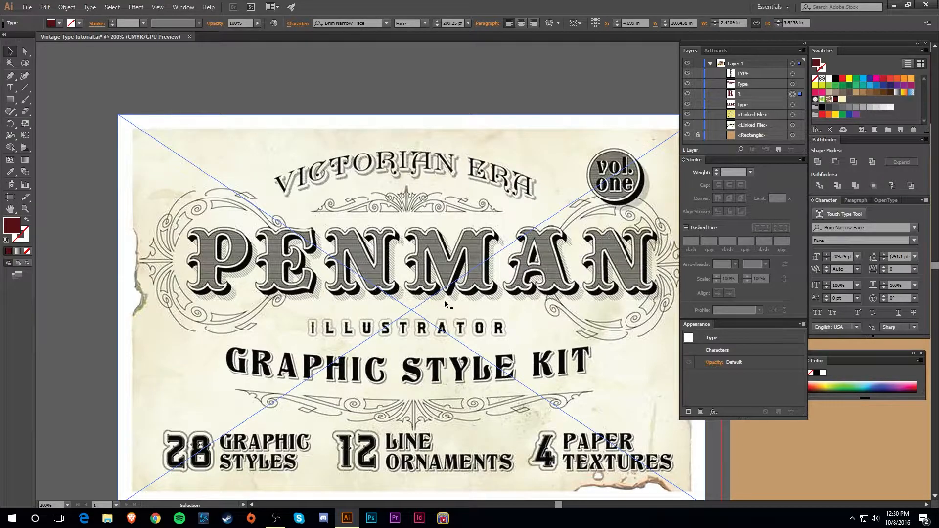
# Move the letter R off the artboard, past its lower right corner, and deselect it.
pyautogui.press('space')
pyautogui.moveTo(571, 359); pyautogui.dragTo(428, 243)
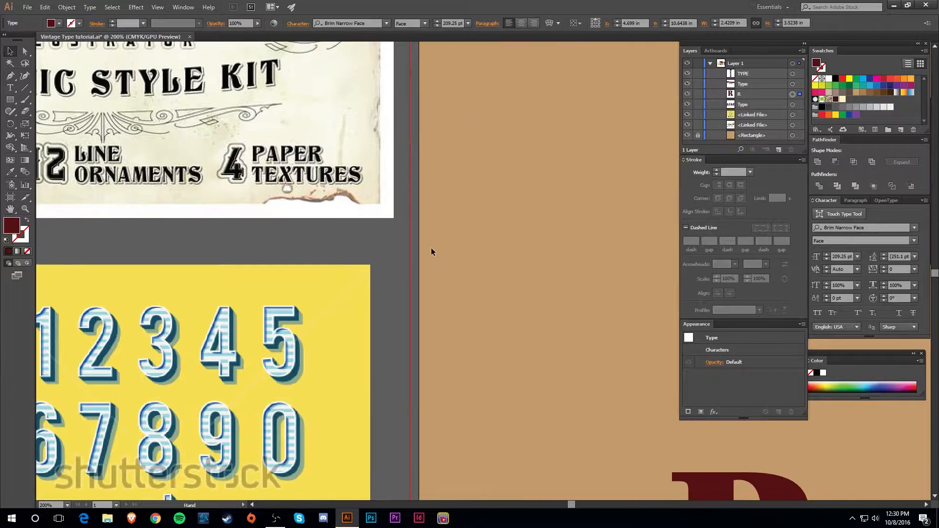
pyautogui.keyDown('ctrl'); pyautogui.keyDown('alt'); pyautogui.click(592, 268); pyautogui.keyUp('alt'); pyautogui.keyUp('ctrl')
pyautogui.keyDown('ctrl'); pyautogui.keyDown('alt'); pyautogui.click(589, 270); pyautogui.keyUp('alt'); pyautogui.keyUp('ctrl')
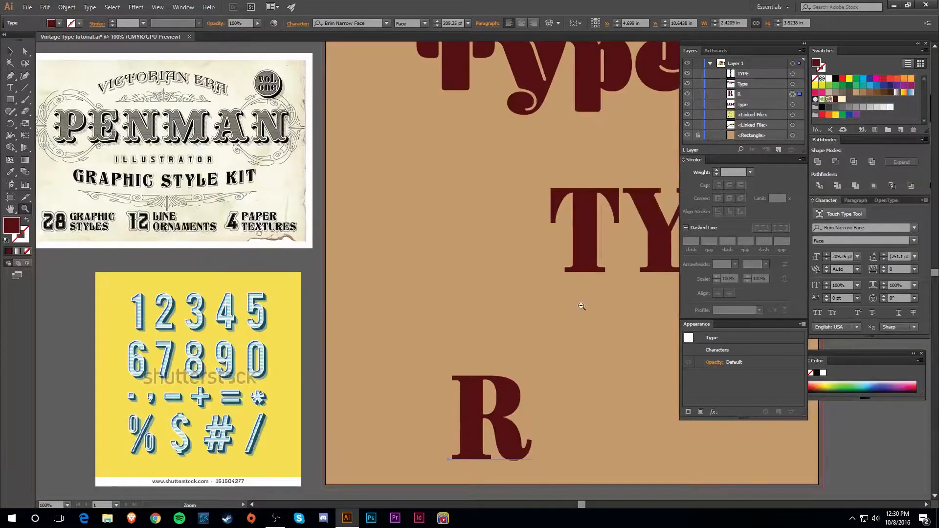
pyautogui.scroll(-1, 582, 306)
pyautogui.press('space')
pyautogui.moveTo(614, 283); pyautogui.dragTo(479, 301)
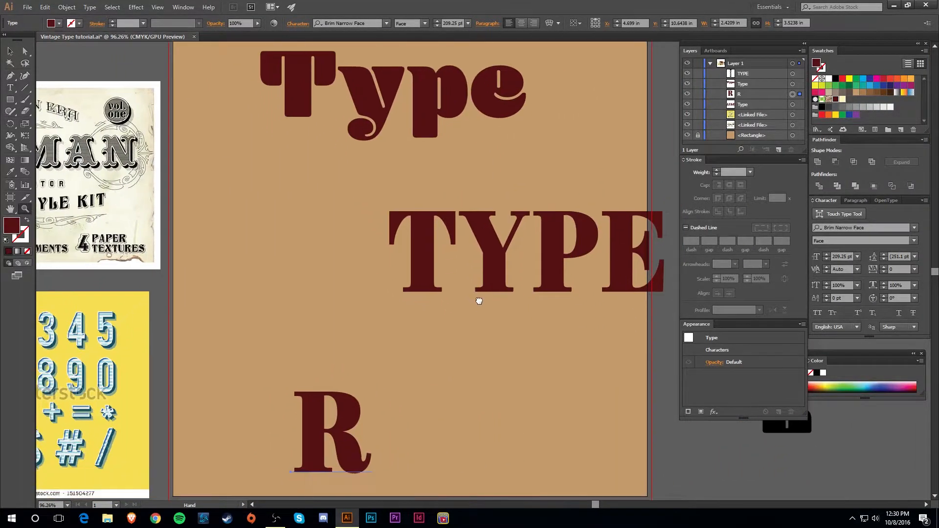
pyautogui.keyDown('alt'); pyautogui.click(474, 307); pyautogui.keyUp('alt')
pyautogui.press('space')
pyautogui.moveTo(558, 310); pyautogui.dragTo(467, 323)
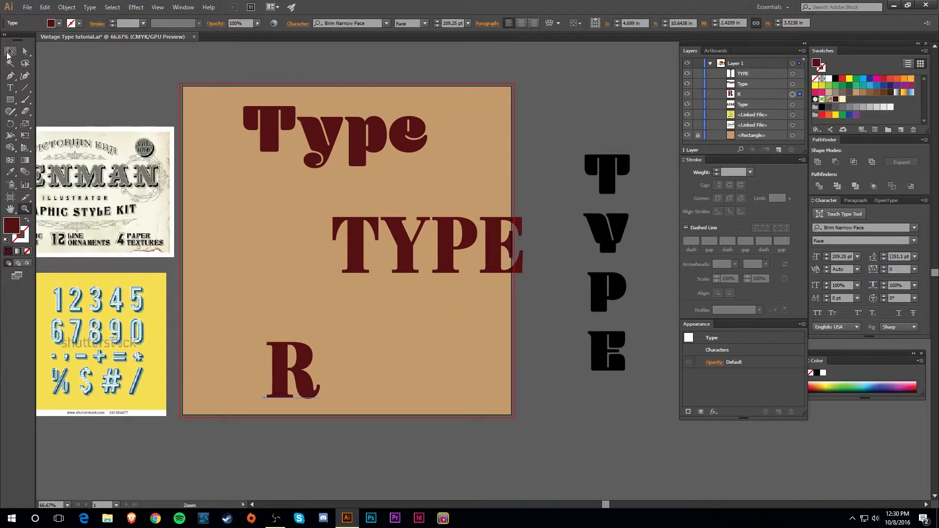
pyautogui.click(10, 52)
pyautogui.moveTo(303, 362); pyautogui.dragTo(578, 431)
pyautogui.click(401, 357)
# Move the uppercase TYPE text back to the middle of the artboard.
pyautogui.moveTo(419, 258); pyautogui.dragTo(339, 294)
pyautogui.press('space')
pyautogui.moveTo(324, 368); pyautogui.dragTo(402, 381)
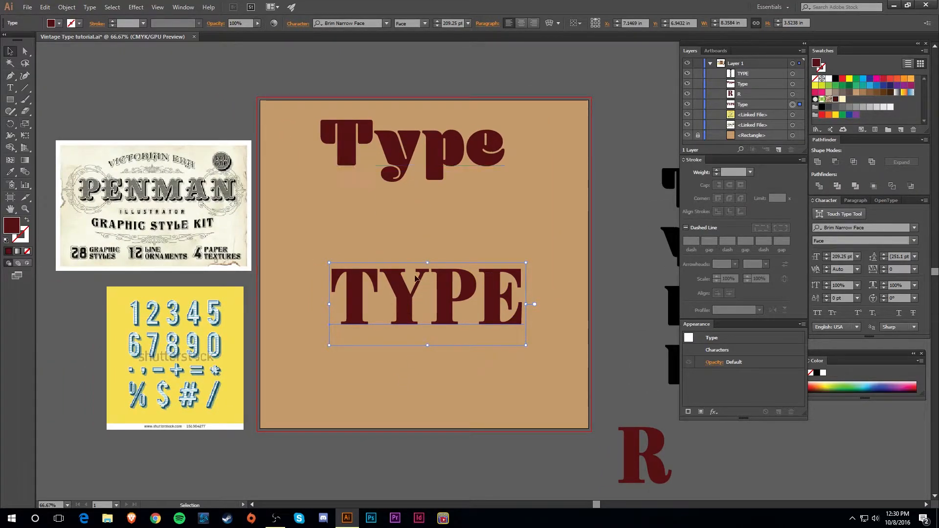
pyautogui.press('space')
pyautogui.moveTo(356, 346); pyautogui.dragTo(401, 356)
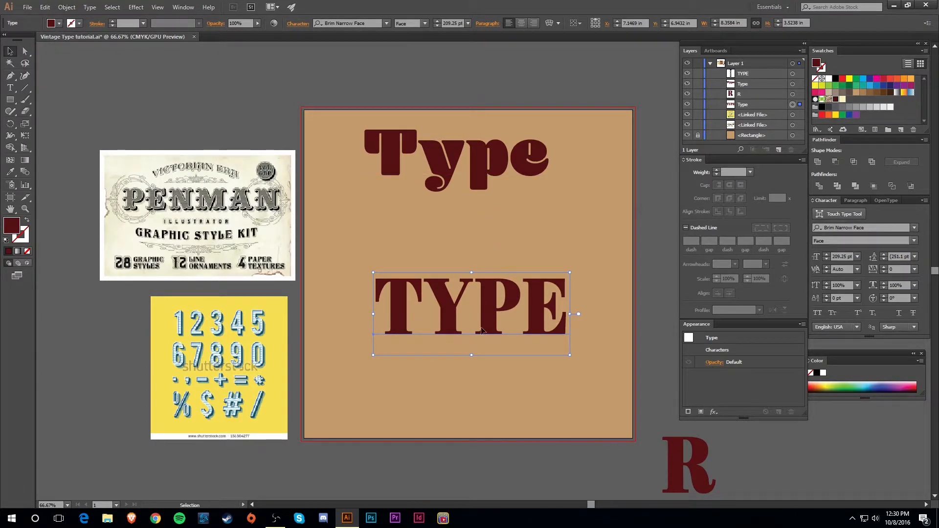
# Move the mixed-case Type word off the artboard above it, and shift the uppercase TYPE text into the artboard's upper half.
pyautogui.moveTo(487, 184); pyautogui.dragTo(505, 83)
pyautogui.moveTo(497, 296); pyautogui.dragTo(488, 211)
pyautogui.moveTo(504, 174); pyautogui.dragTo(488, 278)
pyautogui.moveTo(506, 199); pyautogui.dragTo(561, 122)
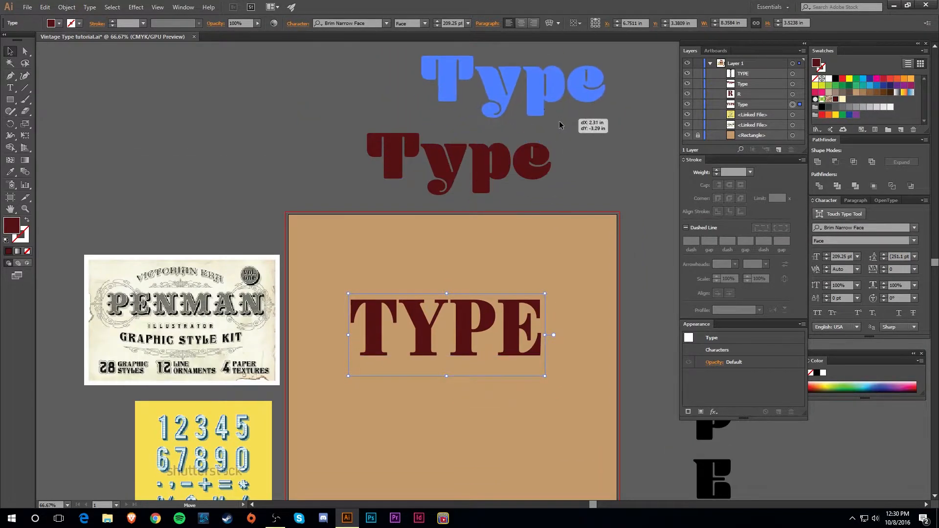
pyautogui.click(526, 273)
pyautogui.moveTo(527, 272); pyautogui.dragTo(499, 176)
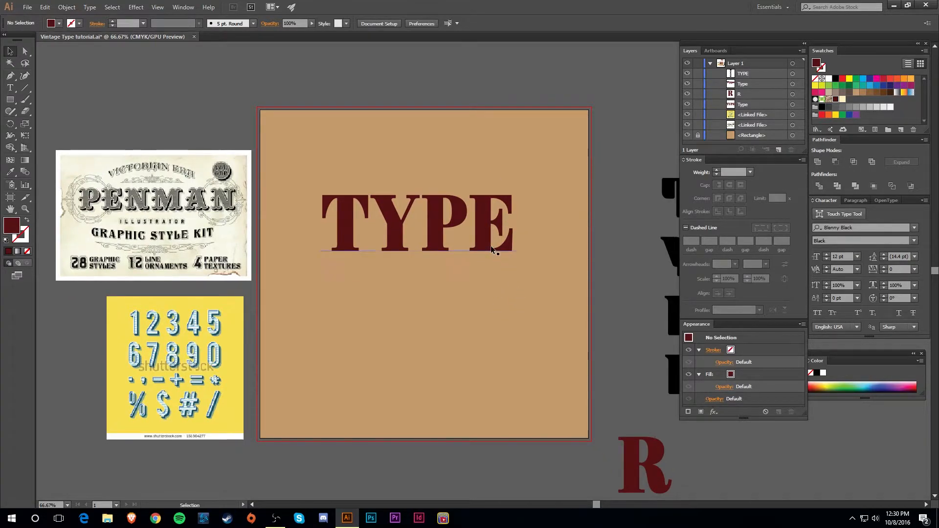
# Try another fill swatch on the uppercase TYPE text and undo the colour change.
pyautogui.click(488, 226)
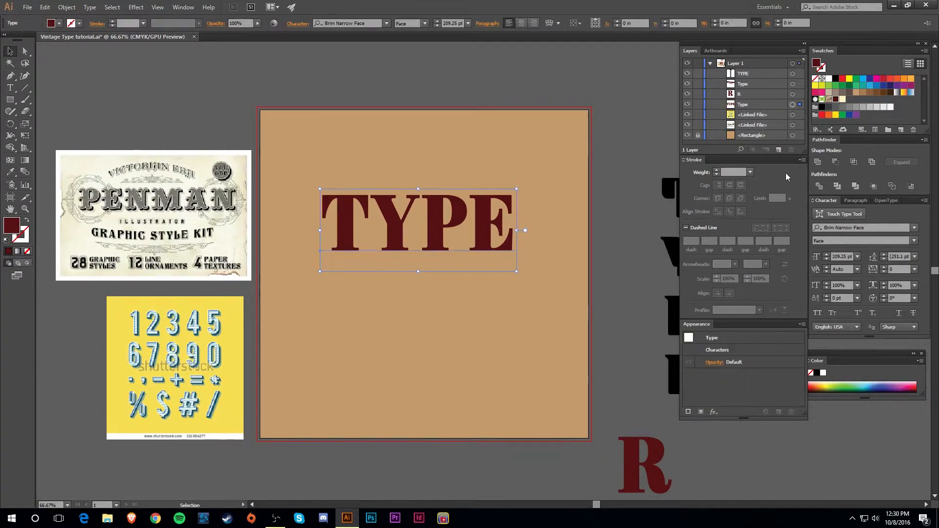
pyautogui.click(842, 99)
pyautogui.hotkey('ctrl', 'z')
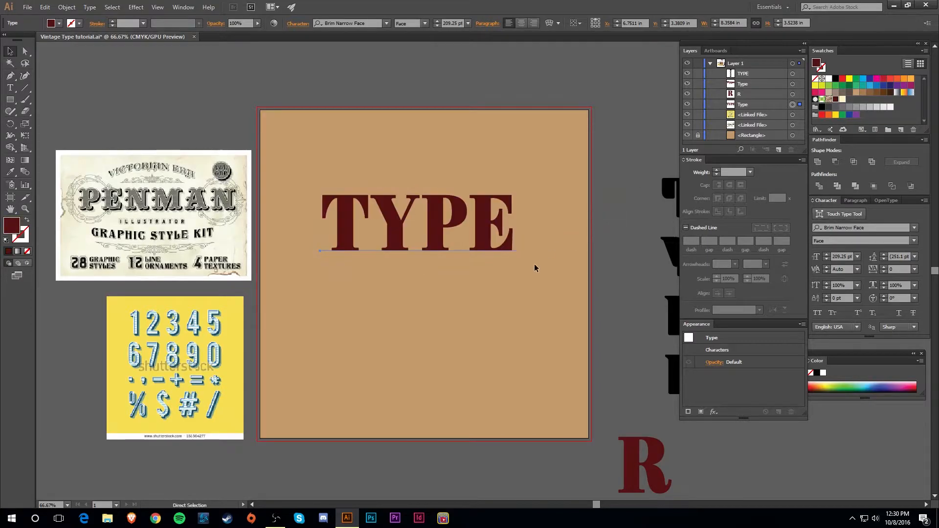
# Expand the uppercase TYPE text into vector shapes, with object and fill included.
pyautogui.click(394, 319)
pyautogui.moveTo(395, 319); pyautogui.dragTo(422, 321)
pyautogui.press('z')
pyautogui.click(475, 244)
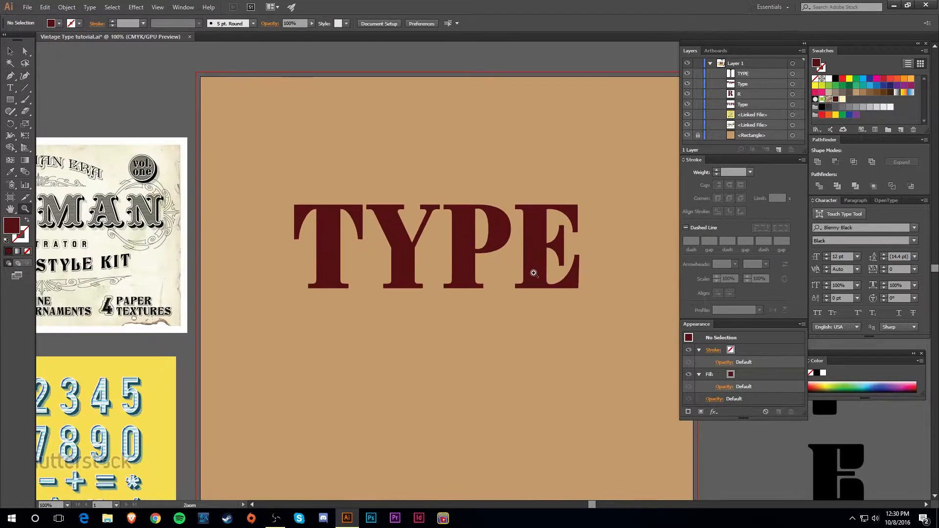
pyautogui.moveTo(467, 275); pyautogui.dragTo(543, 287)
pyautogui.moveTo(605, 281); pyautogui.dragTo(509, 288)
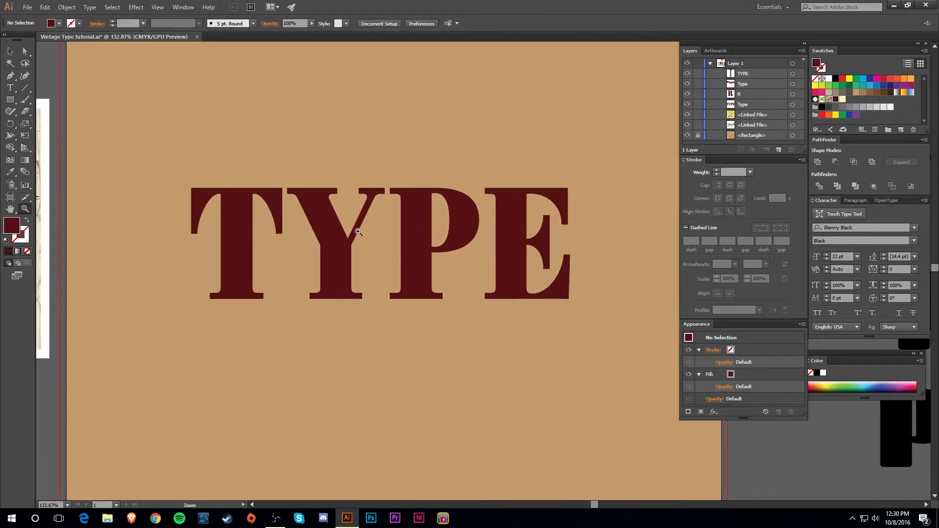
pyautogui.click(10, 51)
pyautogui.click(253, 209)
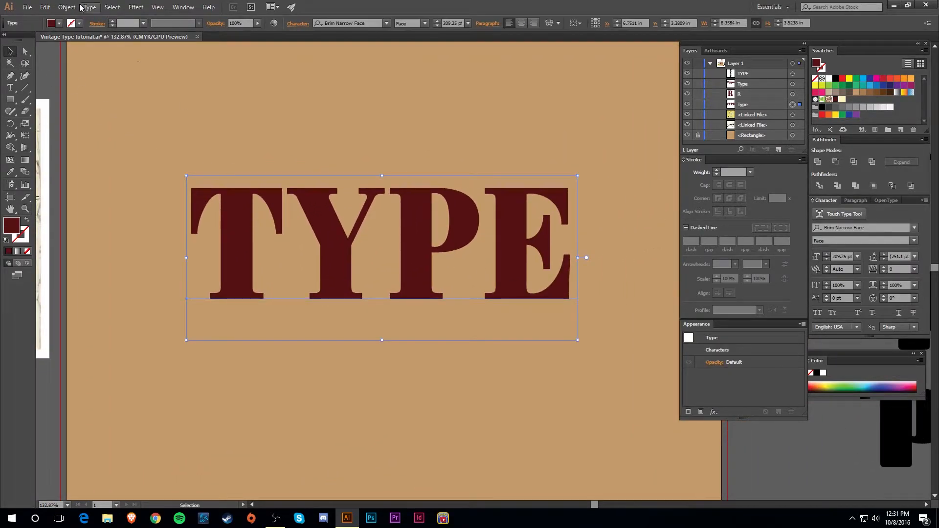
pyautogui.click(67, 7)
pyautogui.click(118, 112)
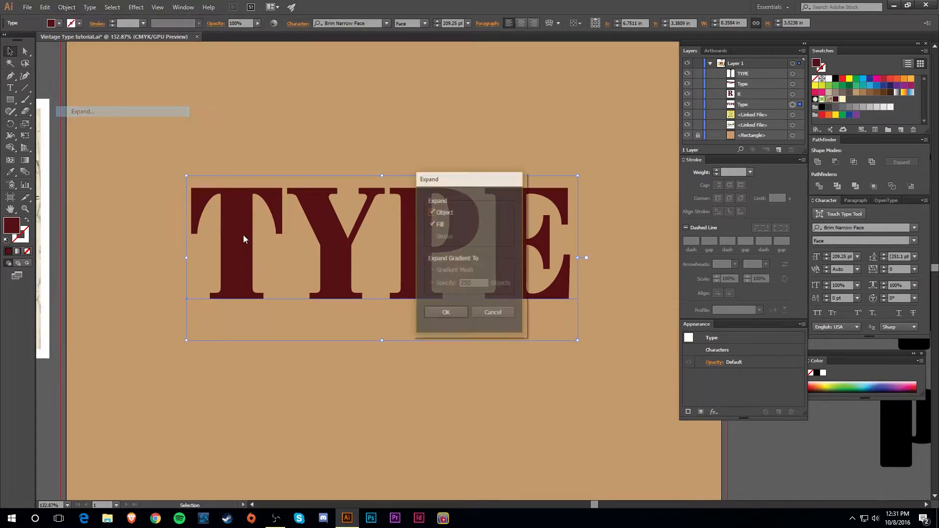
pyautogui.click(459, 313)
# Offset the TYPE letters' paths inward by -0.13 in, with miter joins and a miter limit of 4.
pyautogui.moveTo(379, 406); pyautogui.dragTo(431, 369)
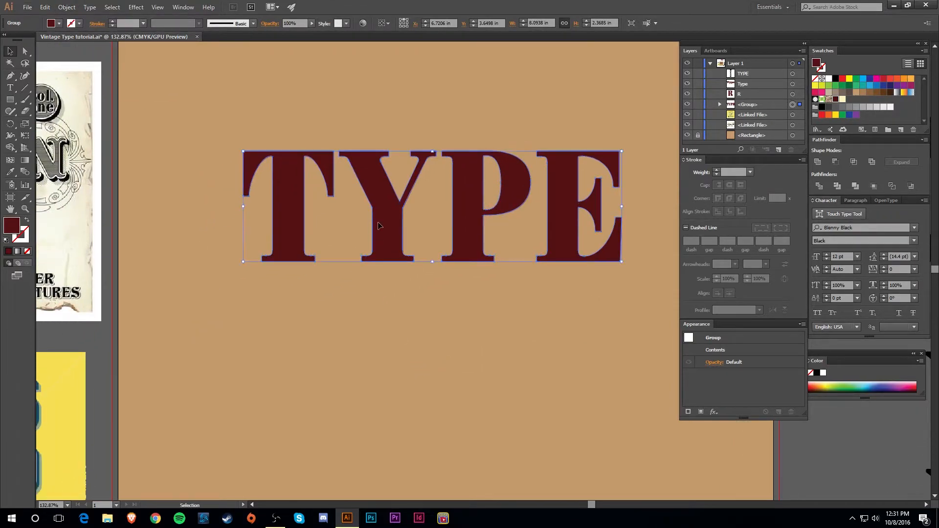
pyautogui.moveTo(387, 272); pyautogui.dragTo(346, 293)
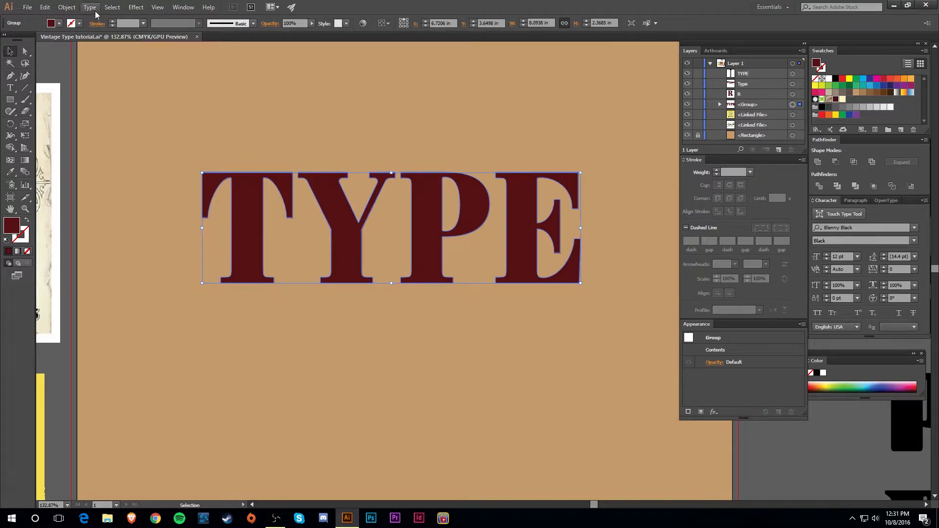
pyautogui.click(75, 9)
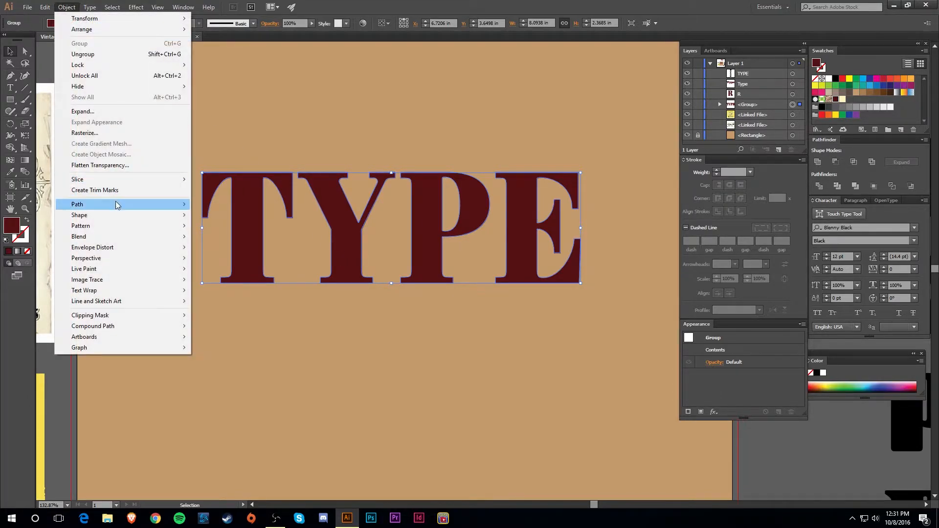
pyautogui.moveTo(121, 207)
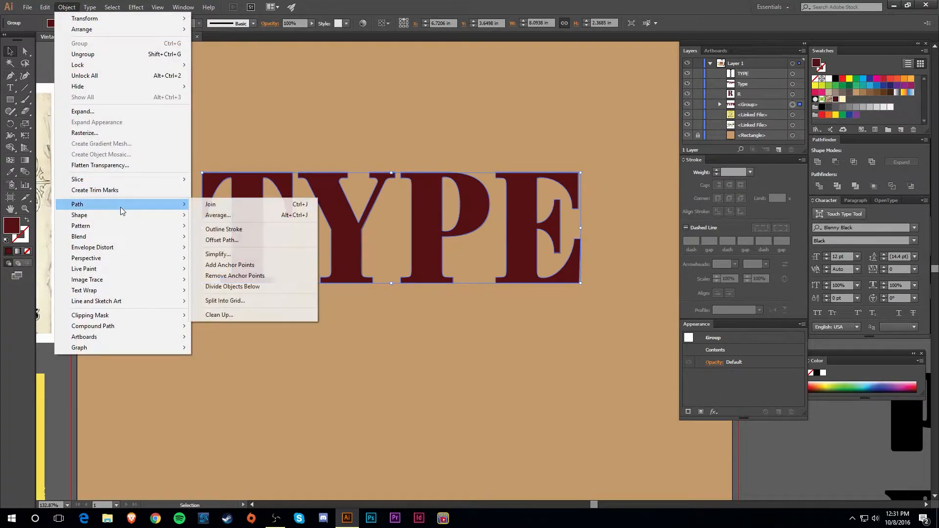
pyautogui.click(259, 240)
pyautogui.moveTo(482, 216); pyautogui.dragTo(718, 205)
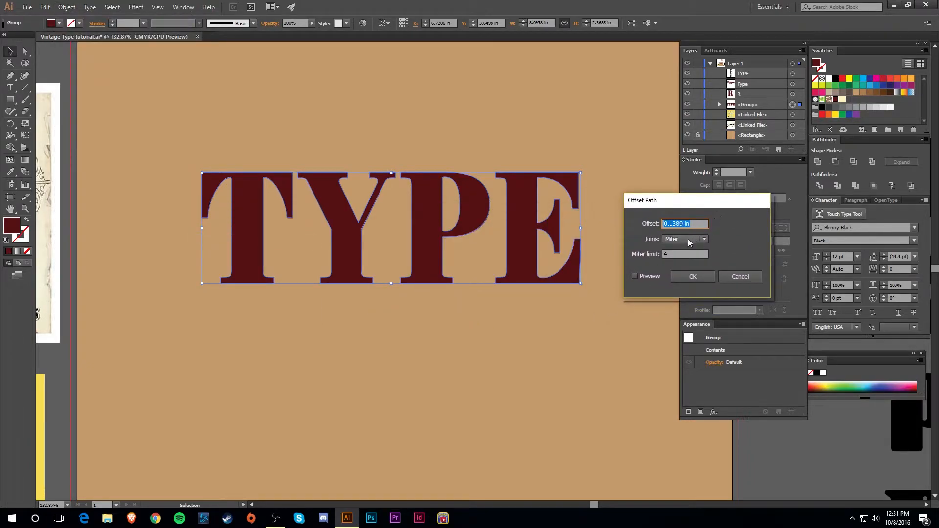
pyautogui.click(635, 276)
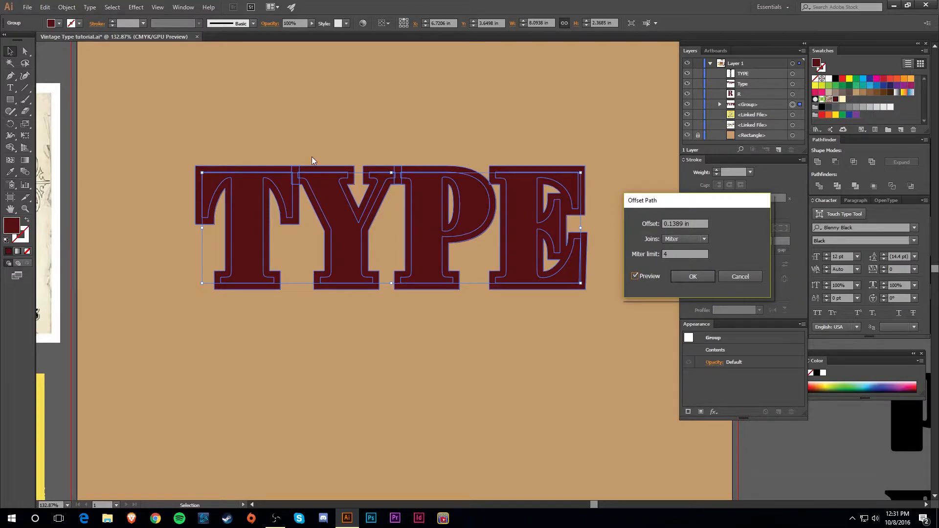
pyautogui.doubleClick(666, 223)
pyautogui.write('-')
pyautogui.click(640, 275)
pyautogui.click(641, 273)
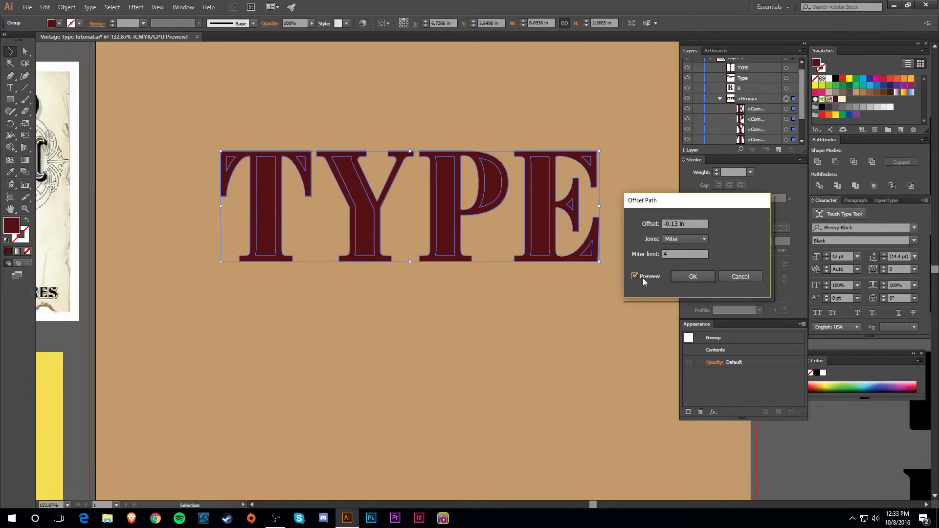
pyautogui.click(703, 277)
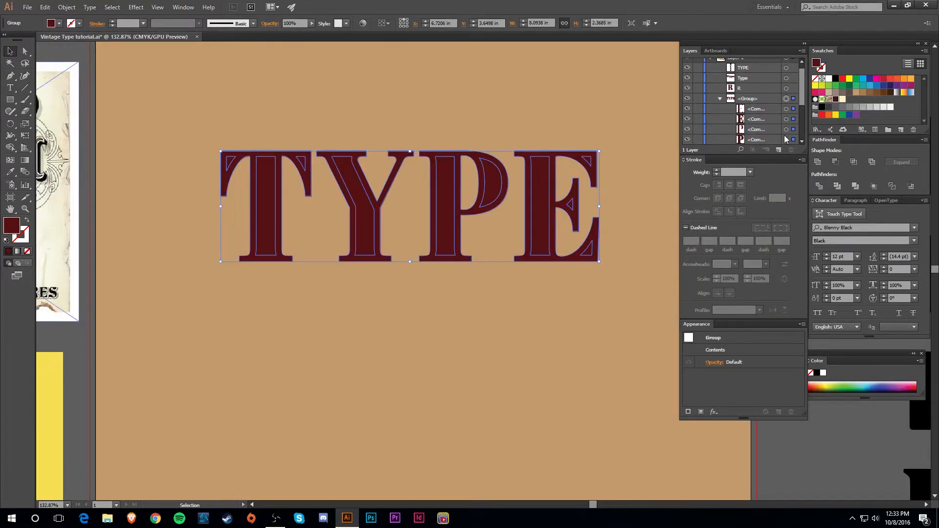
# Ungroup the offset TYPE artwork and group only the inner inset shapes, leaving out the four outer letters.
pyautogui.hotkey('ctrl', 'shift', 'g')
pyautogui.click(547, 245)
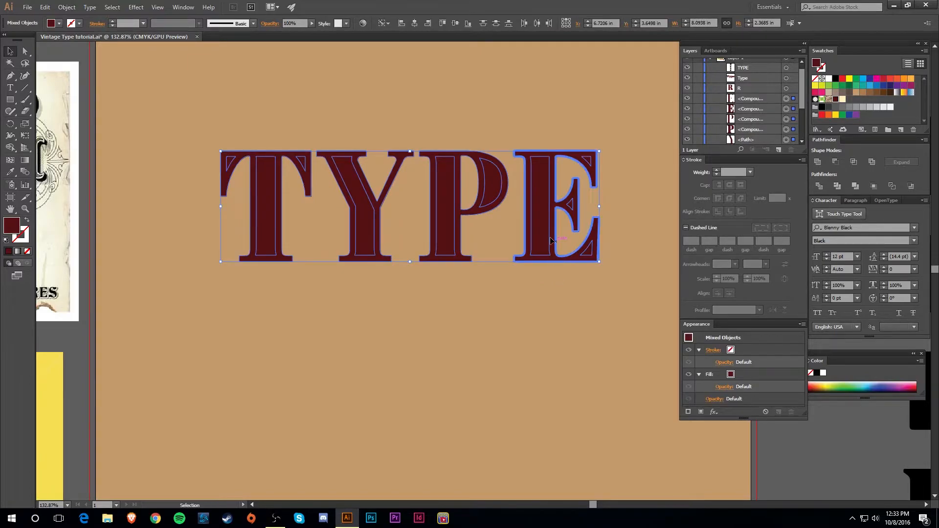
pyautogui.keyDown('shift'); pyautogui.click(444, 243); pyautogui.keyUp('shift')
pyautogui.keyDown('shift'); pyautogui.click(363, 244); pyautogui.keyUp('shift')
pyautogui.keyDown('shift'); pyautogui.click(272, 244); pyautogui.keyUp('shift')
pyautogui.click(376, 342)
# Group the four outer letter shapes T, Y, P and E together.
pyautogui.click(456, 259)
pyautogui.doubleClick(456, 260)
pyautogui.doubleClick(484, 269)
pyautogui.click(465, 260)
pyautogui.keyDown('shift'); pyautogui.click(518, 260); pyautogui.keyUp('shift')
pyautogui.keyDown('shift'); pyautogui.click(375, 260); pyautogui.keyUp('shift')
pyautogui.keyDown('shift'); pyautogui.click(289, 260); pyautogui.keyUp('shift')
pyautogui.hotkey('ctrl', 'g')
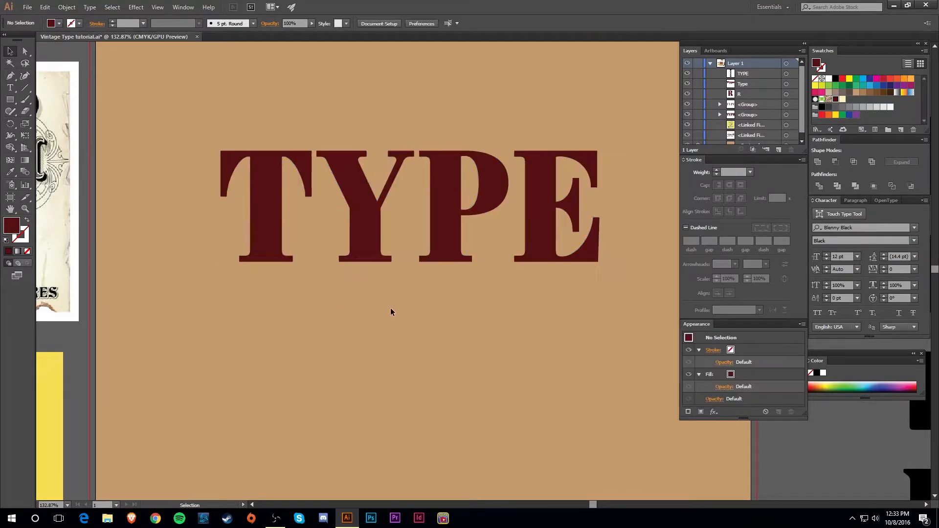
# Fill the inner inset group with the tan swatch and paste two copies of it in place behind it.
pyautogui.press('v')
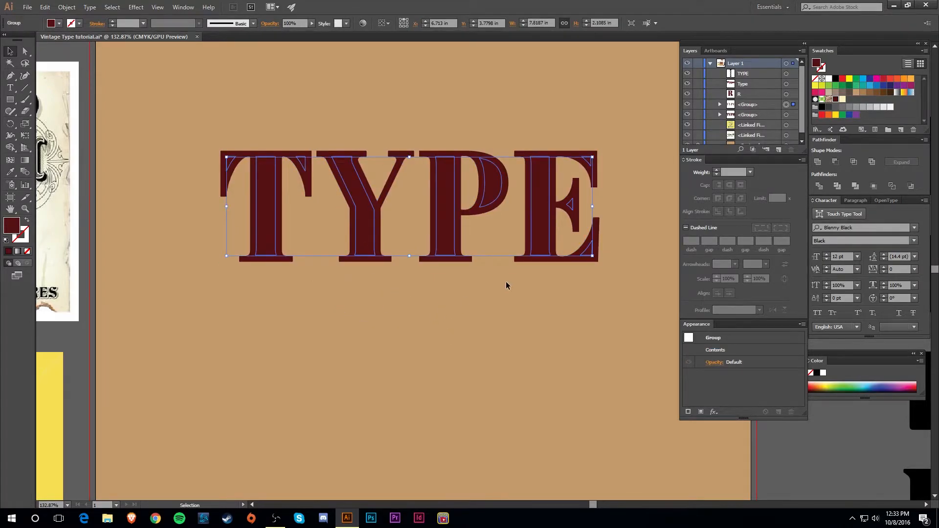
pyautogui.click(855, 93)
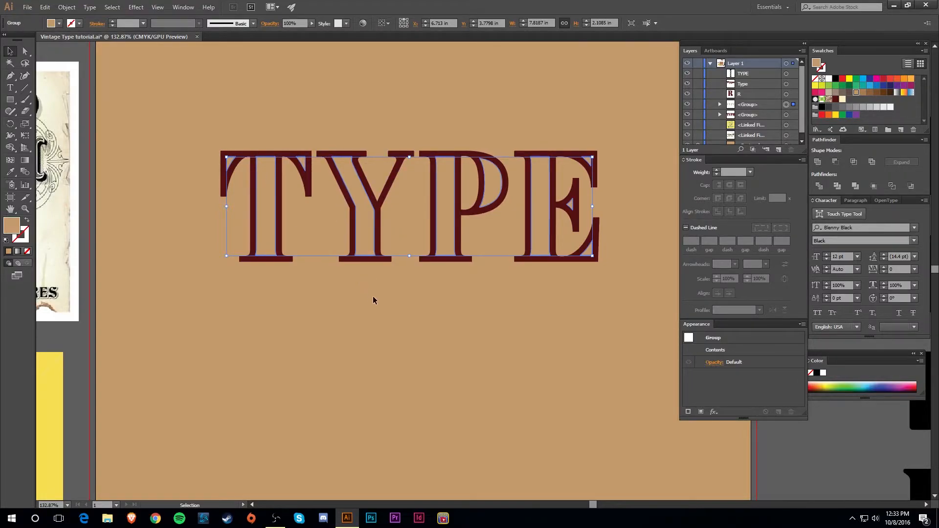
pyautogui.press('a')
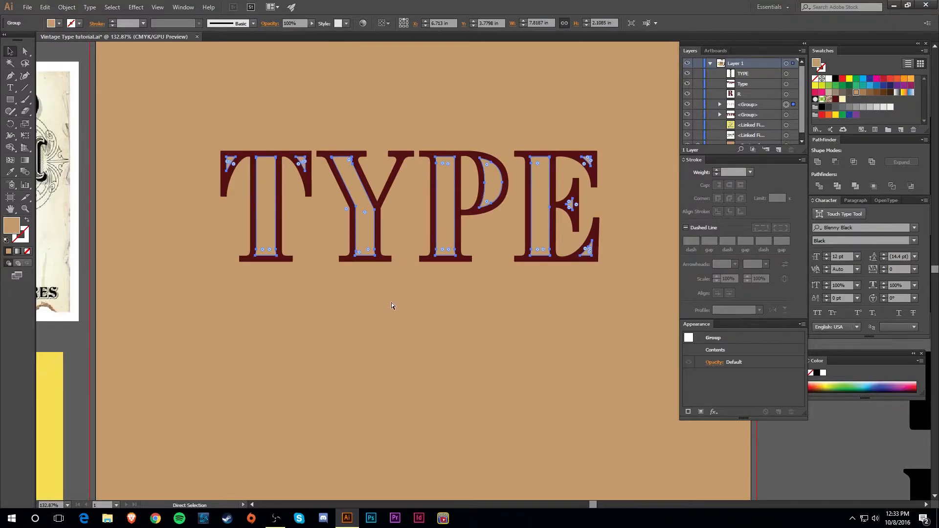
pyautogui.hotkey('ctrl', 'b')
pyautogui.hotkey('ctrl', 'b')
pyautogui.press('v')
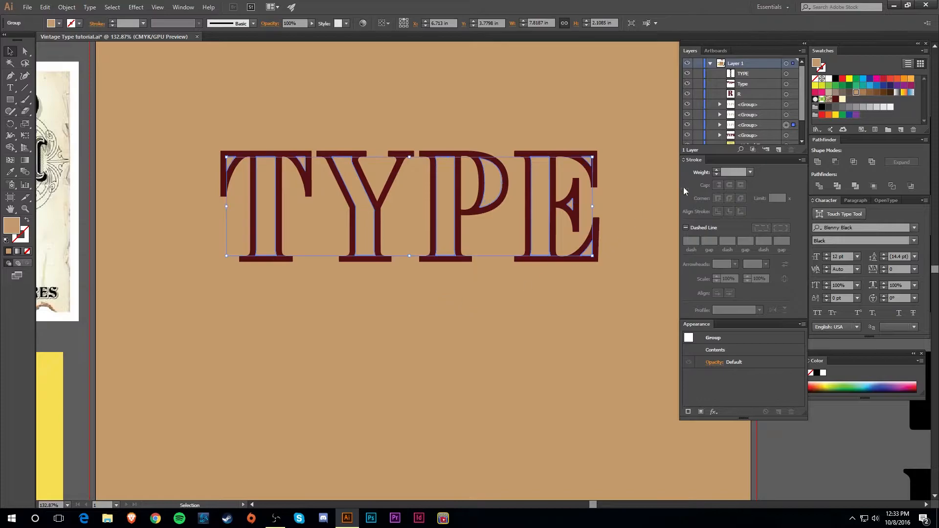
# Fill the bottom copy of the inset group with green.
pyautogui.click(785, 105)
pyautogui.click(786, 125)
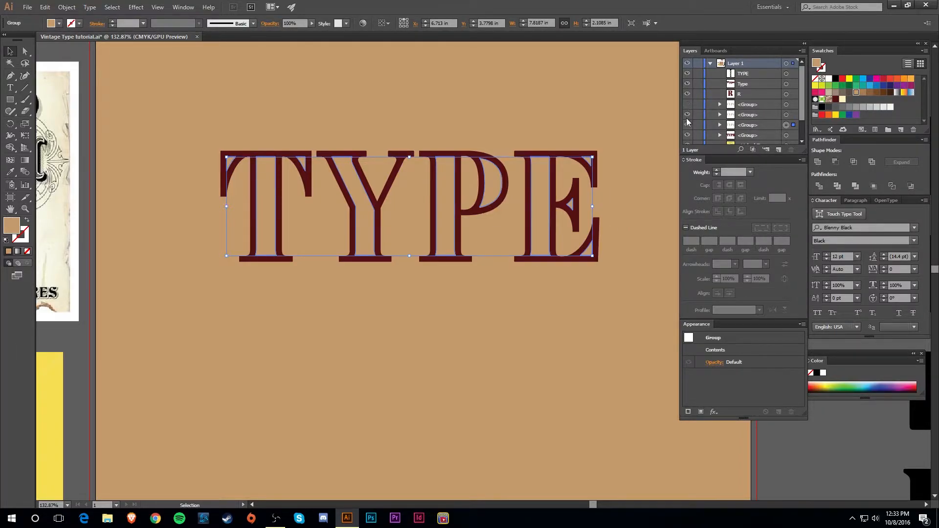
pyautogui.click(835, 86)
pyautogui.hotkey('ctrl', 'z')
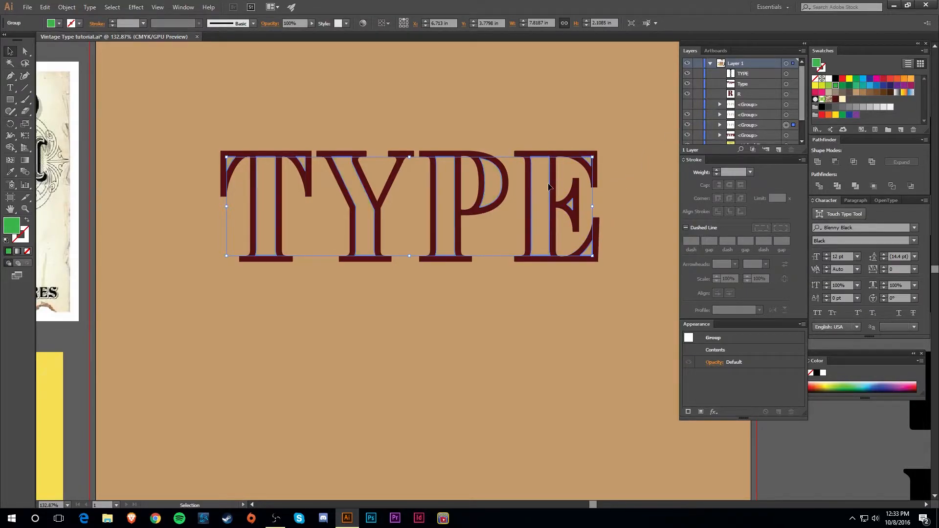
# Fill the middle copy of the inset group with dark green and the top copy with light green.
pyautogui.click(869, 86)
pyautogui.click(687, 104)
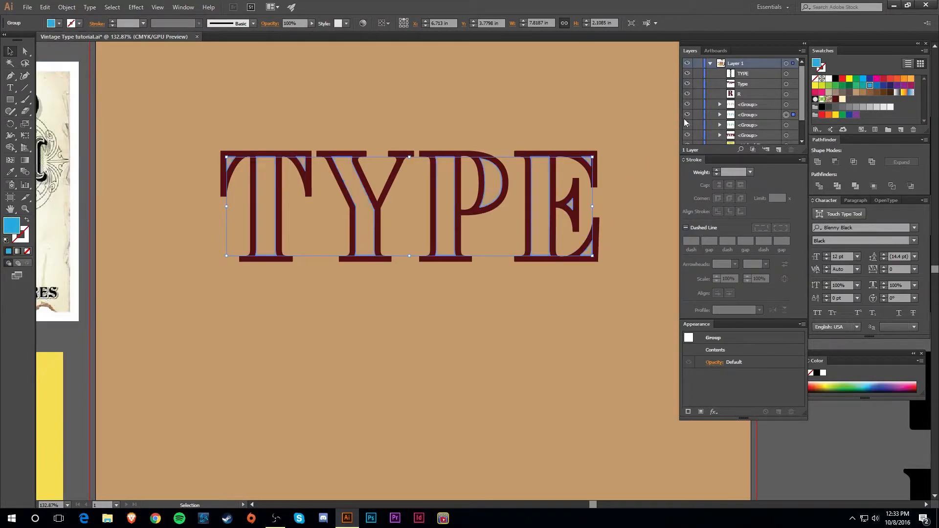
pyautogui.click(843, 87)
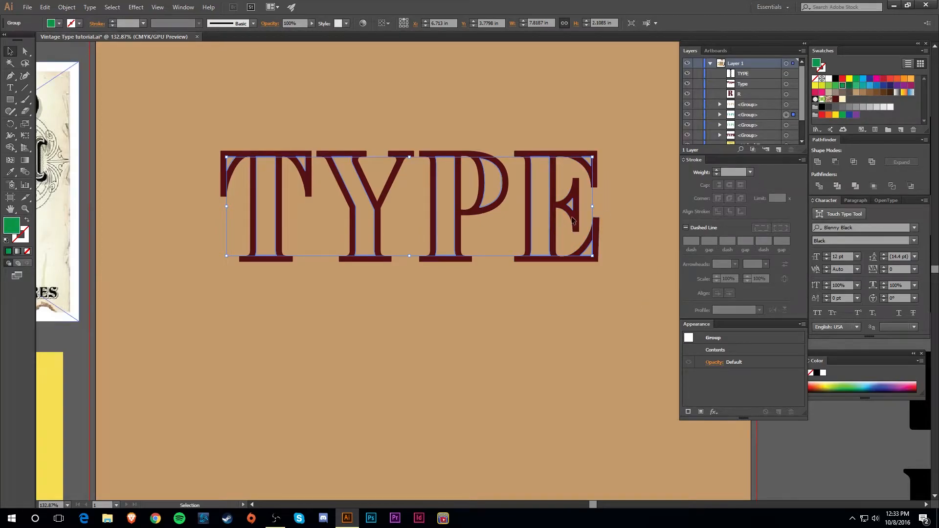
pyautogui.click(793, 105)
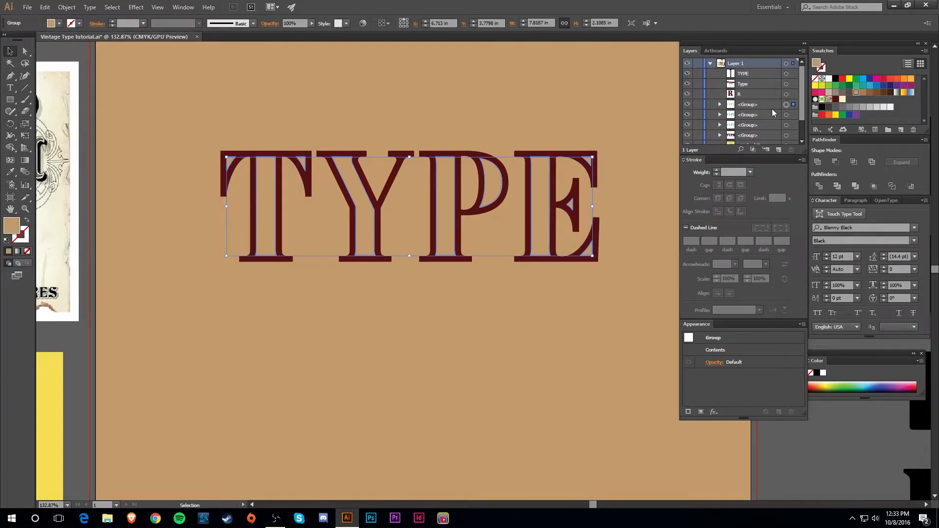
pyautogui.click(828, 87)
pyautogui.click(590, 296)
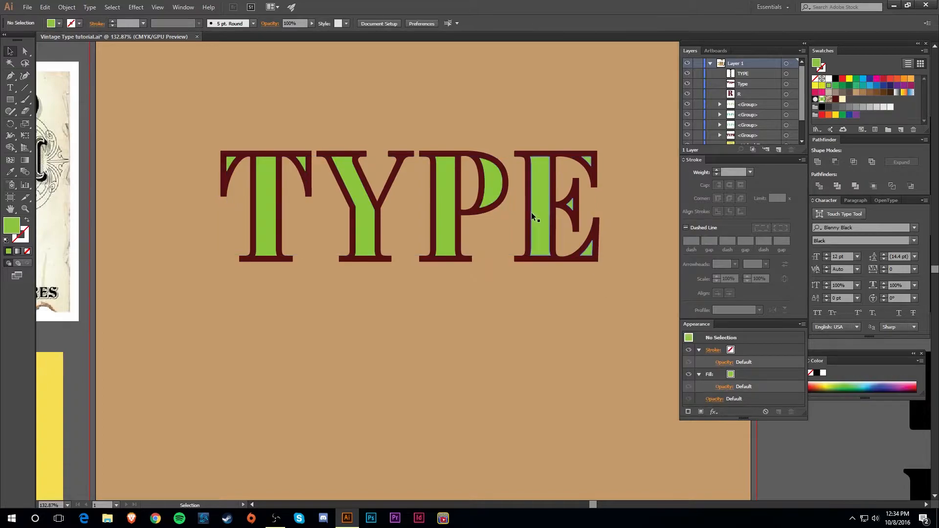
# Recolour the bottom inset copy blue and lock it, hiding the two copies above only while working on it.
pyautogui.moveTo(687, 115); pyautogui.dragTo(687, 105)
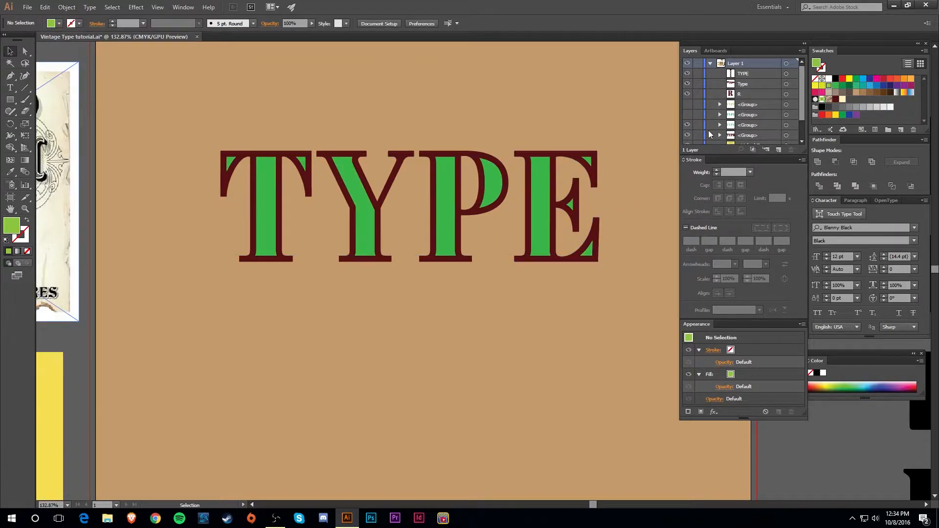
pyautogui.click(783, 126)
pyautogui.click(870, 86)
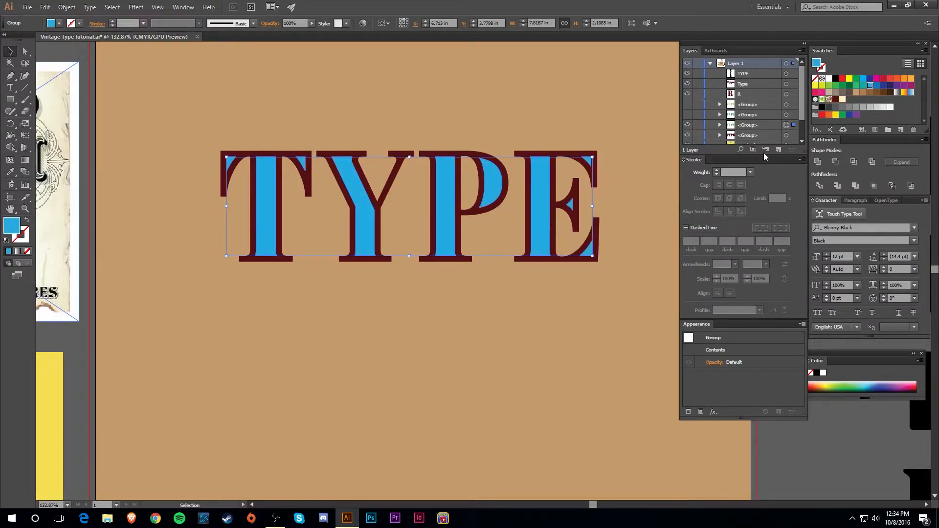
pyautogui.click(698, 125)
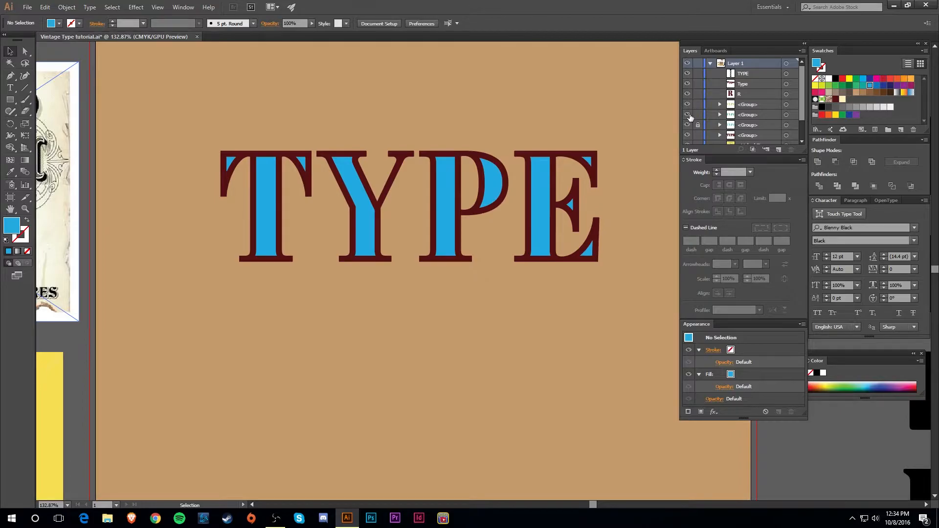
pyautogui.click(687, 114)
# Select the light green top copy and examine the inner shading of the striped numerals in the yellow reference image.
pyautogui.click(550, 259)
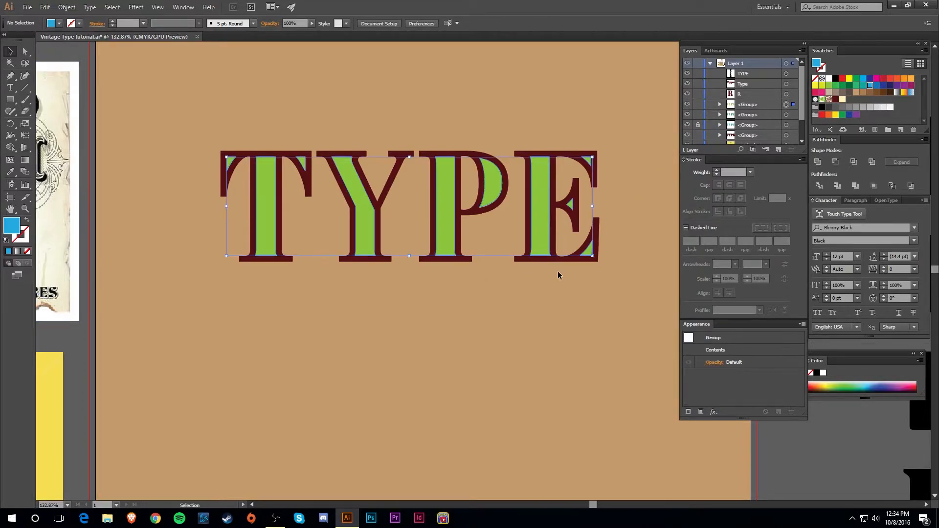
pyautogui.moveTo(272, 346); pyautogui.dragTo(421, 212)
pyautogui.press('z')
pyautogui.moveTo(327, 288); pyautogui.dragTo(476, 281)
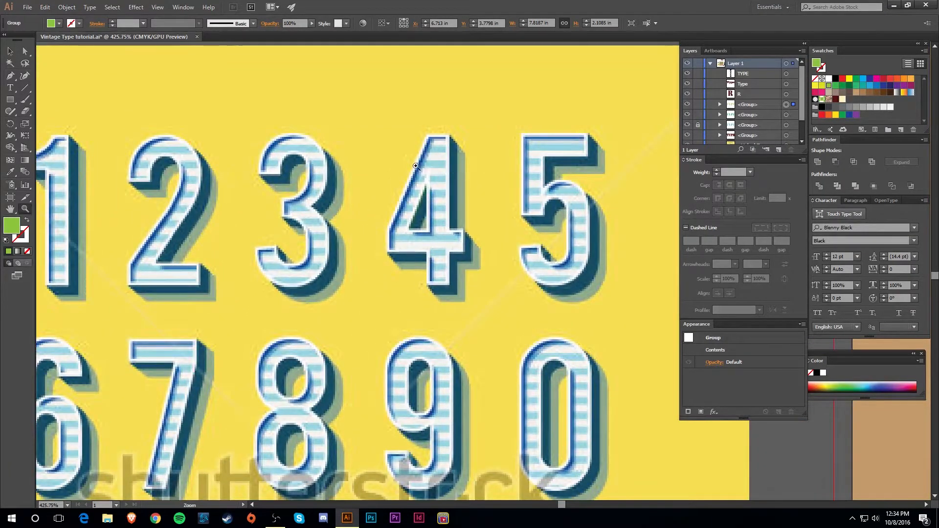
pyautogui.moveTo(597, 220); pyautogui.dragTo(380, 245)
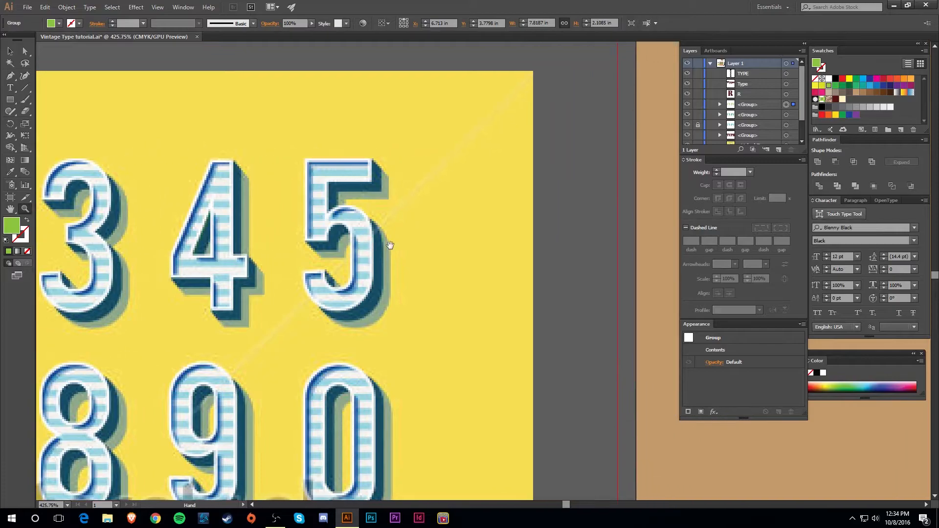
pyautogui.moveTo(562, 226); pyautogui.dragTo(408, 229)
pyautogui.moveTo(538, 185); pyautogui.dragTo(275, 340)
pyautogui.moveTo(569, 206); pyautogui.dragTo(382, 248)
pyautogui.moveTo(458, 243); pyautogui.dragTo(478, 260)
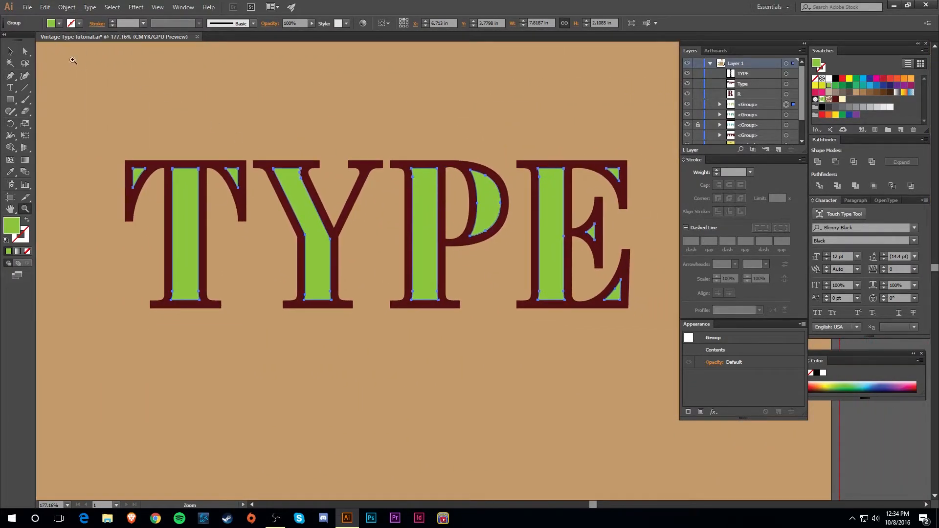
# Try to shift the light green top copy slightly by hand, and undo the move.
pyautogui.click(9, 51)
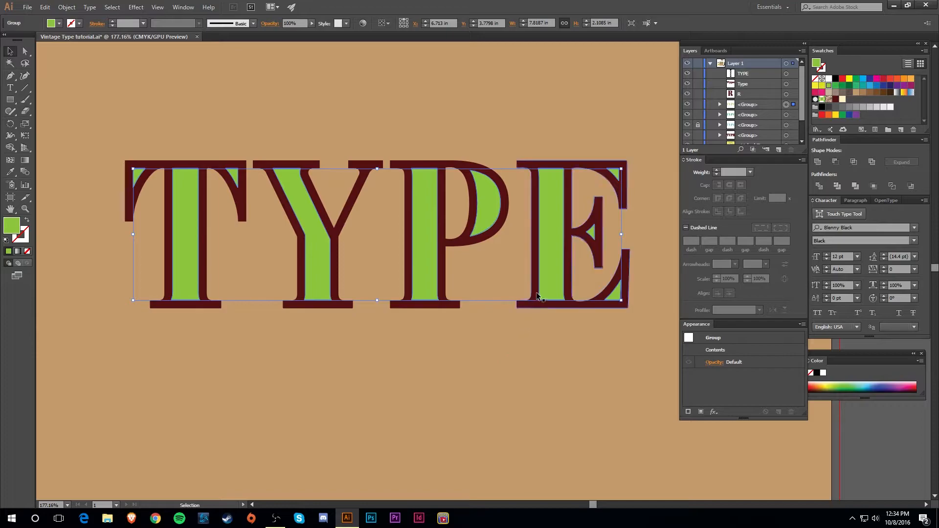
pyautogui.moveTo(551, 277); pyautogui.dragTo(557, 274)
pyautogui.hotkey('ctrl', 'z')
pyautogui.hotkey('ctrl', 'z')
# Nudge the light green top copy about 0.06 in right and 0.04 in down, exposing the dark green copy as an inner shadow.
pyautogui.press('Right')
pyautogui.press('Down')
pyautogui.press('Down')
pyautogui.press('Right')
pyautogui.press('Right')
pyautogui.press('Down')
pyautogui.press('Right')
pyautogui.press('Right')
pyautogui.press('Right')
pyautogui.press('Down')
pyautogui.press('Down')
pyautogui.press('Up')
pyautogui.press('Right')
pyautogui.press('Left')
pyautogui.press('Left')
pyautogui.press('Down')
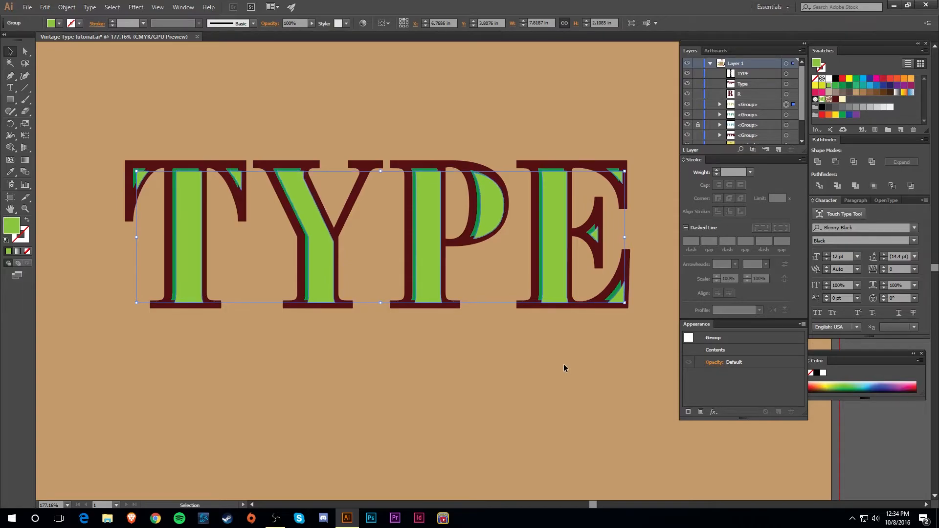
pyautogui.click(597, 374)
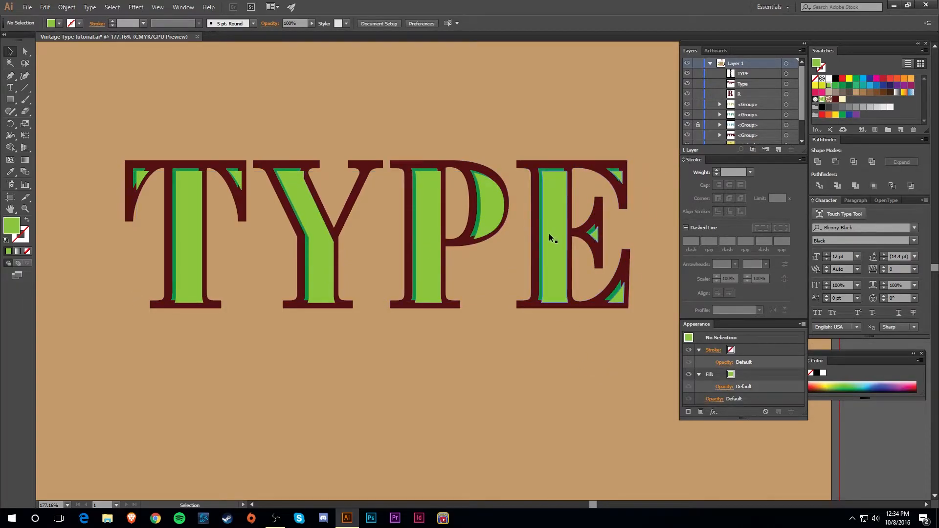
pyautogui.click(562, 241)
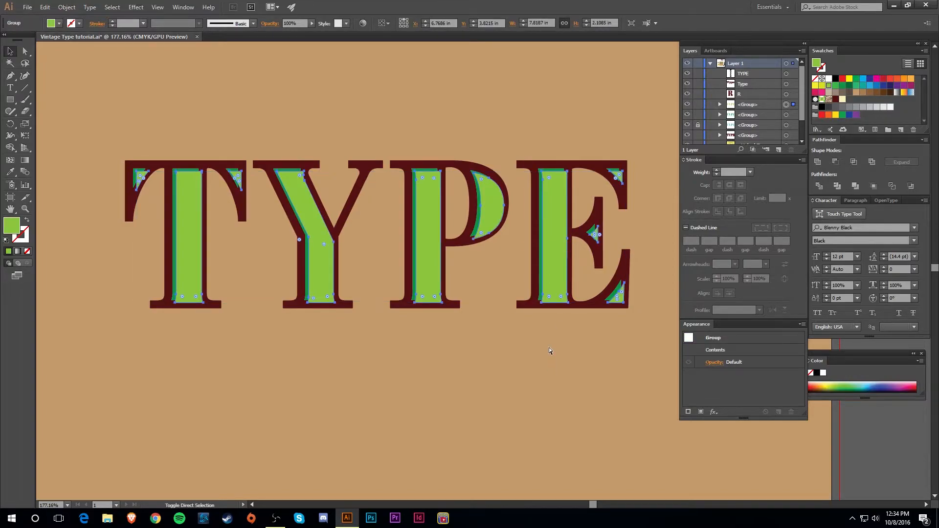
# Ungroup the light green and dark green inset copies so each letter can be edited separately.
pyautogui.moveTo(802, 93); pyautogui.dragTo(802, 118)
pyautogui.click(786, 99)
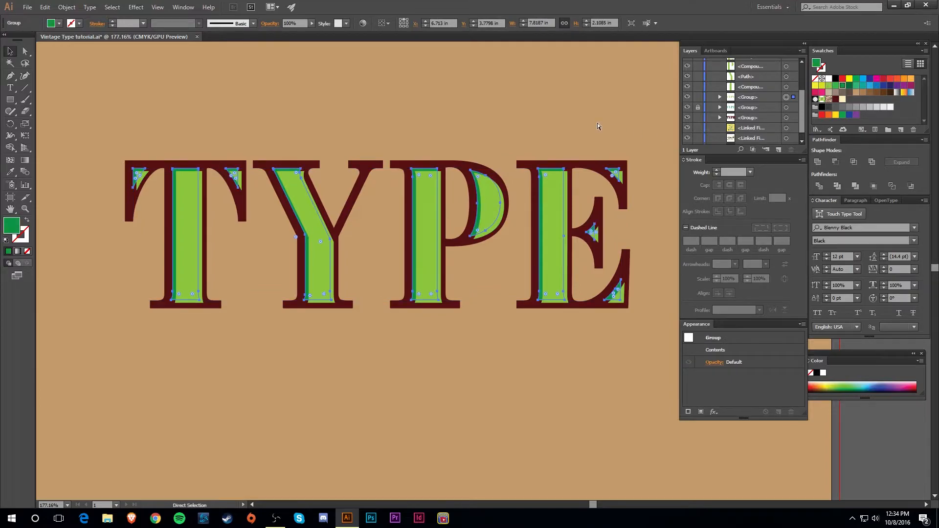
pyautogui.click(597, 122)
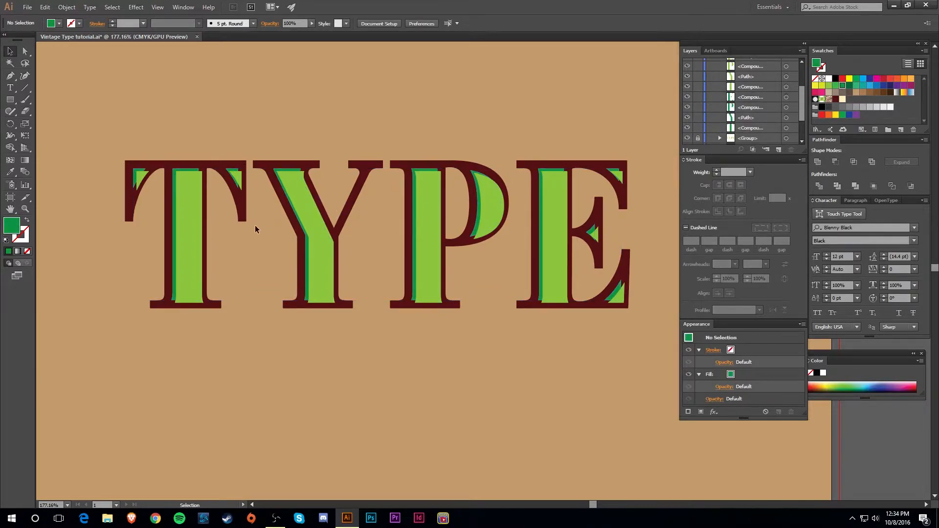
# Subtract the light green T from the dark green T with Minus Front and fill the remaining sliver white.
pyautogui.click(184, 170)
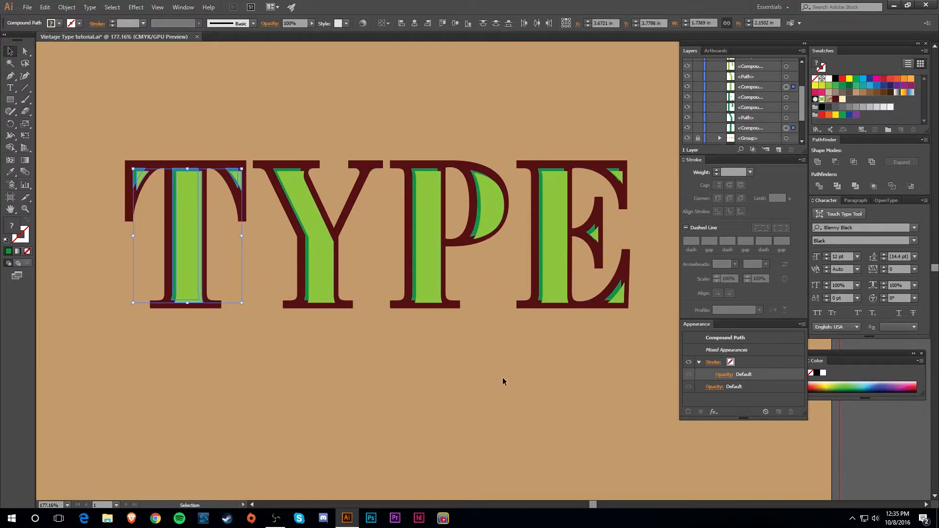
pyautogui.click(836, 165)
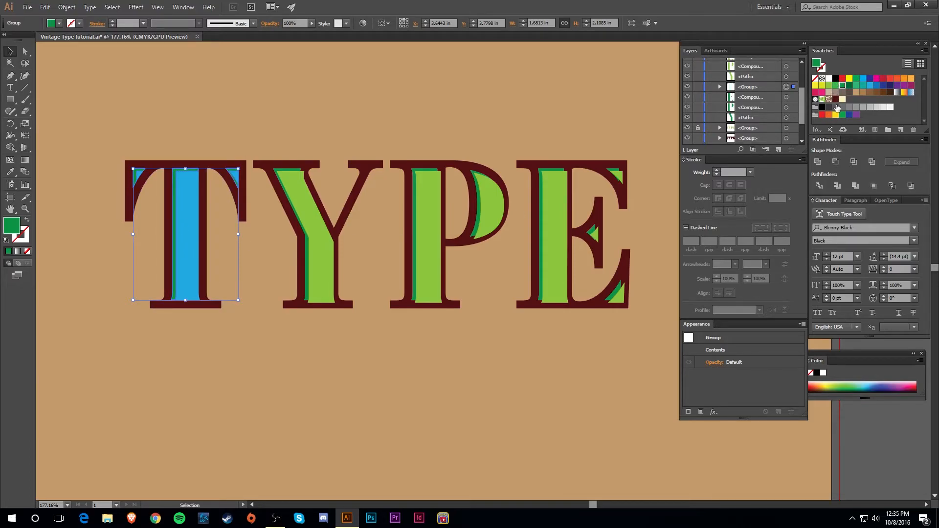
pyautogui.click(829, 78)
pyautogui.click(331, 394)
# Subtract the light green Y from the dark green Y with Minus Front and fill the remaining sliver white.
pyautogui.press('space')
pyautogui.moveTo(284, 386); pyautogui.dragTo(340, 394)
pyautogui.click(379, 242)
pyautogui.keyDown('shift'); pyautogui.click(348, 177); pyautogui.keyUp('shift')
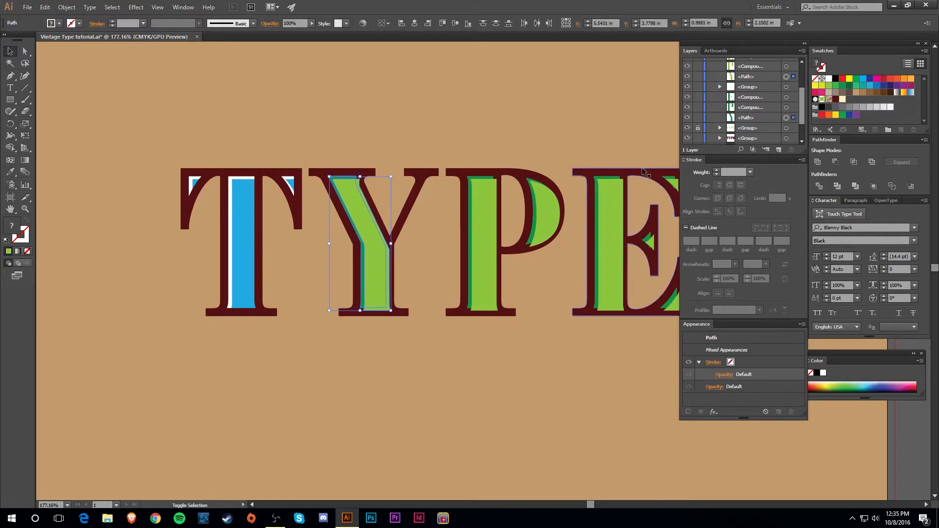
pyautogui.click(835, 162)
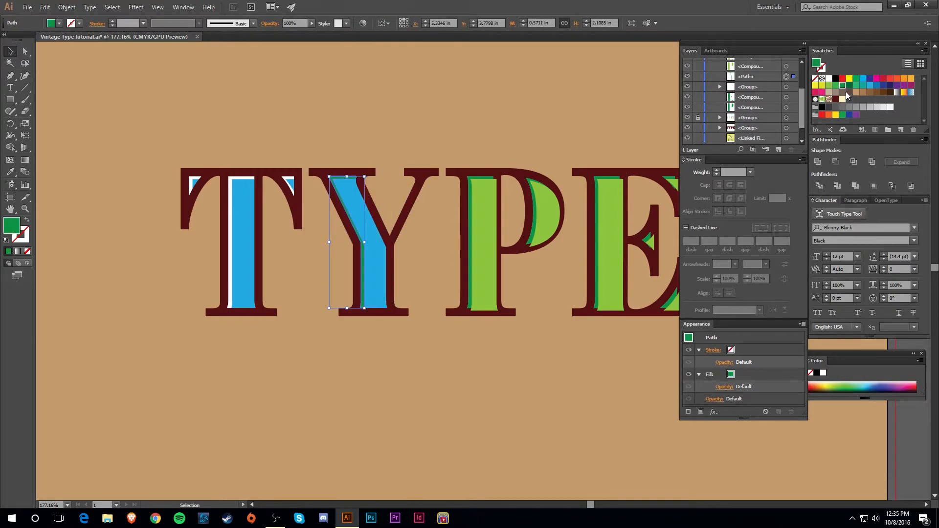
pyautogui.click(828, 79)
# Subtract the light green P from the dark green P with Minus Front and fill the remaining sliver white.
pyautogui.click(469, 254)
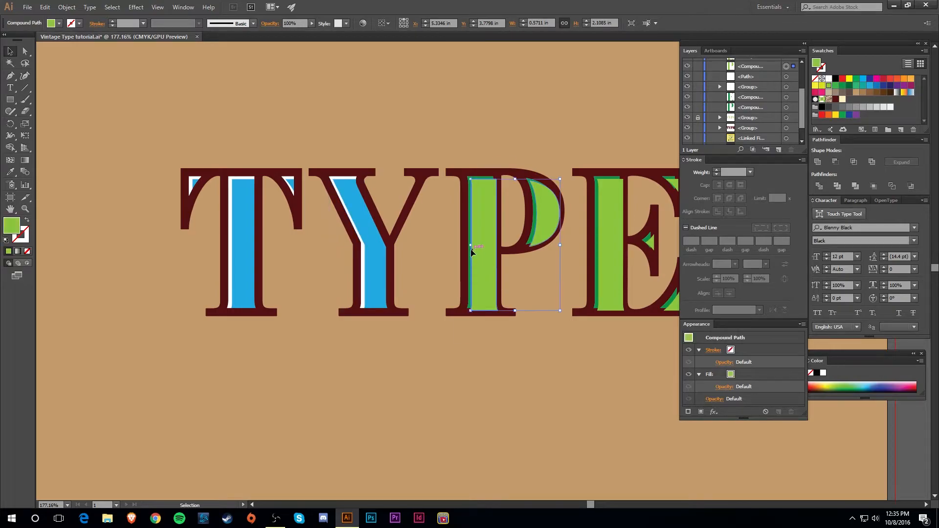
pyautogui.keyDown('shift'); pyautogui.click(468, 254); pyautogui.keyUp('shift')
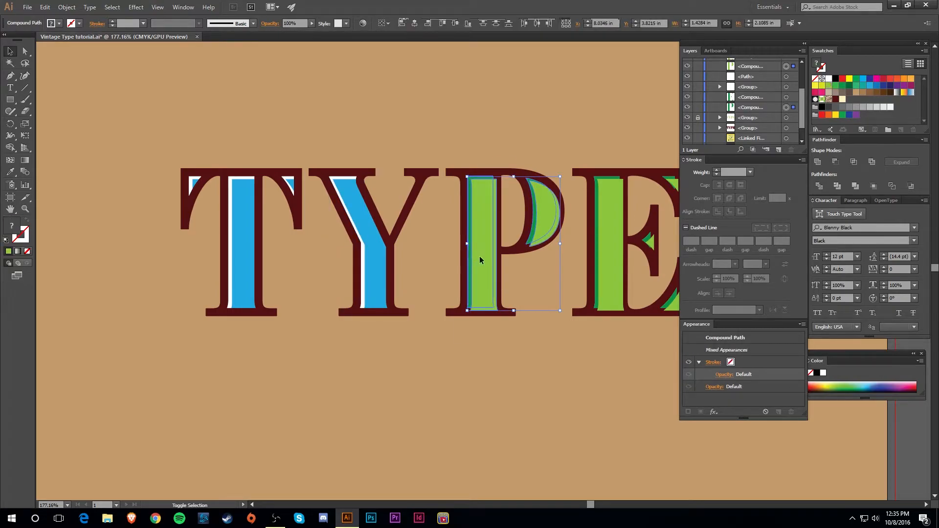
pyautogui.click(835, 162)
pyautogui.click(828, 78)
pyautogui.click(571, 403)
# Subtract the light green E from the dark green E with Minus Front and fill the remaining sliver white.
pyautogui.moveTo(625, 399); pyautogui.dragTo(532, 408)
pyautogui.click(522, 295)
pyautogui.keyDown('shift'); pyautogui.click(500, 289); pyautogui.keyUp('shift')
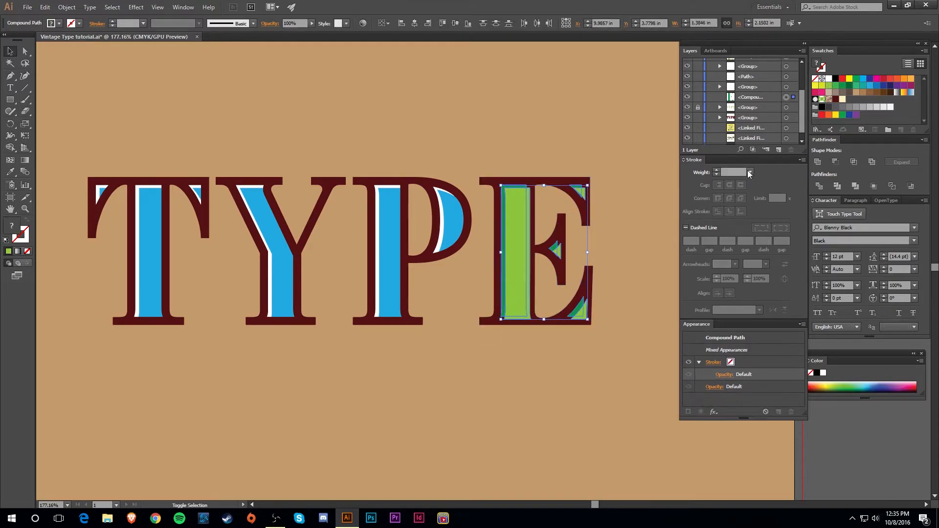
pyautogui.click(835, 162)
pyautogui.click(829, 78)
pyautogui.click(409, 382)
pyautogui.moveTo(409, 382); pyautogui.dragTo(424, 382)
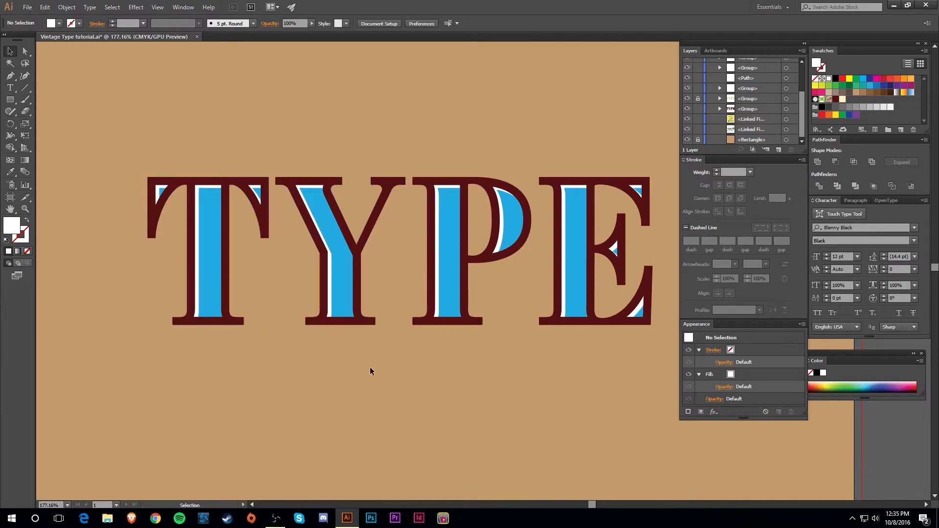
pyautogui.moveTo(510, 385); pyautogui.dragTo(492, 380)
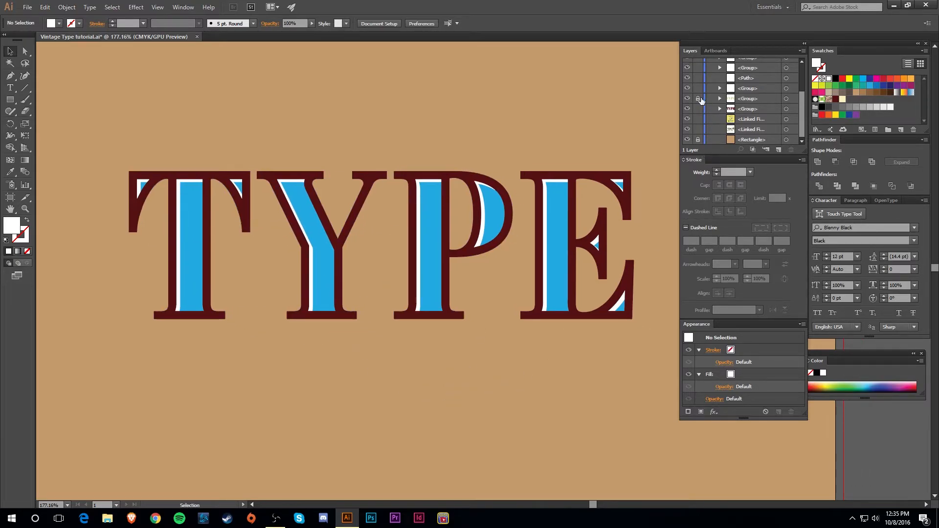
# Unlock the blue inset copy and fill it with the tan of the background.
pyautogui.click(556, 239)
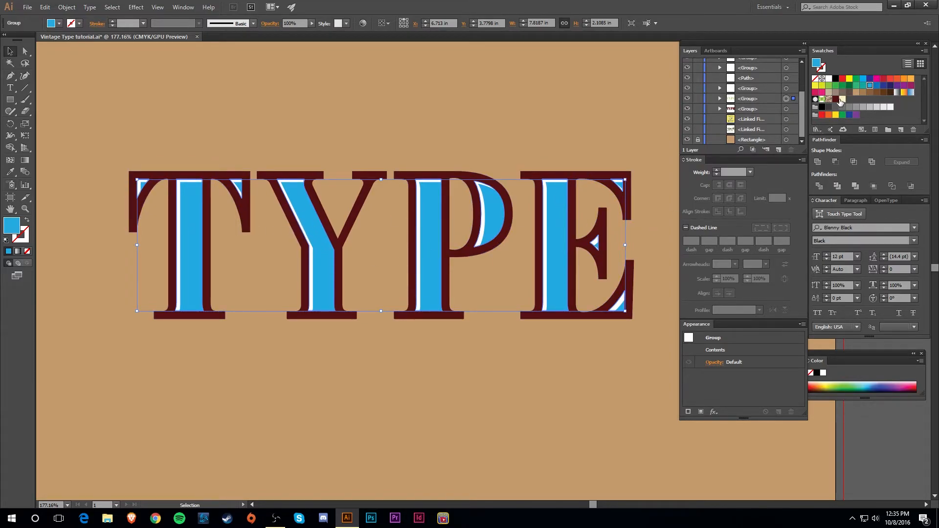
pyautogui.click(856, 93)
pyautogui.moveTo(521, 382); pyautogui.dragTo(497, 368)
# Group the white slivers of all four letters and fill the group with the pale cream swatch.
pyautogui.click(521, 267)
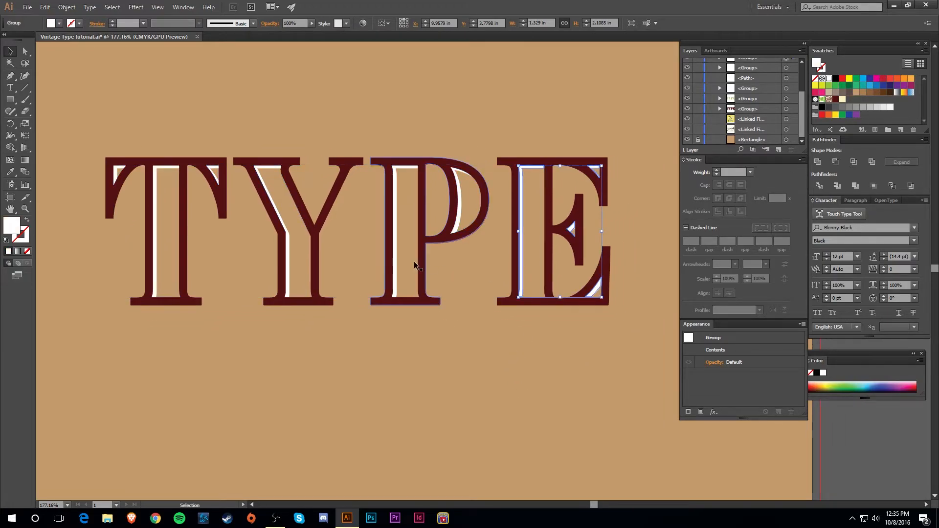
pyautogui.keyDown('shift'); pyautogui.click(395, 268); pyautogui.keyUp('shift')
pyautogui.keyDown('shift'); pyautogui.click(289, 259); pyautogui.keyUp('shift')
pyautogui.keyDown('shift'); pyautogui.click(157, 256); pyautogui.keyUp('shift')
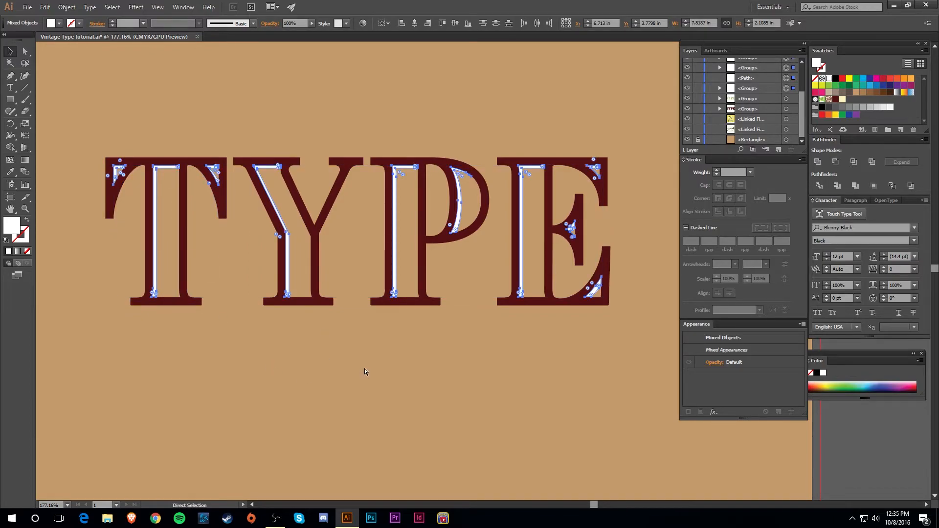
pyautogui.hotkey('ctrl', 'g')
pyautogui.click(841, 99)
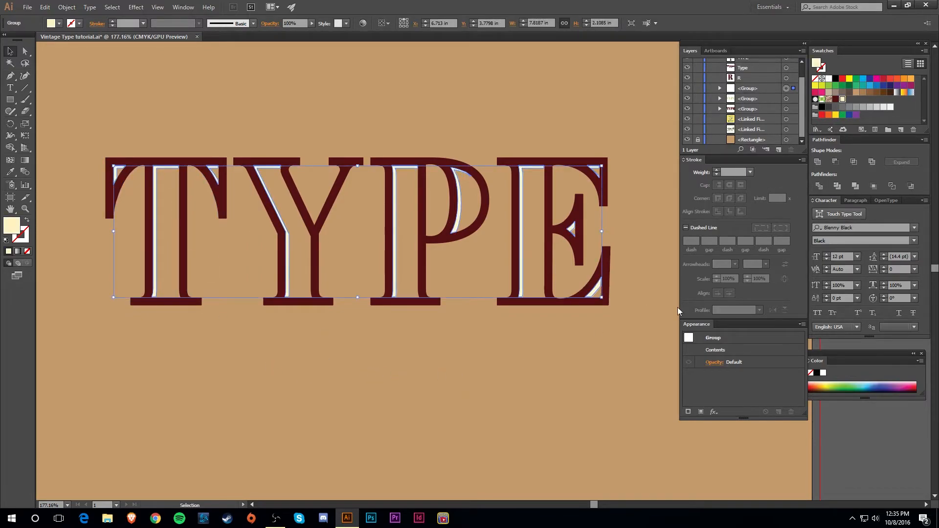
pyautogui.click(576, 369)
pyautogui.hotkey('ctrl', '-')
pyautogui.moveTo(424, 360); pyautogui.dragTo(401, 339)
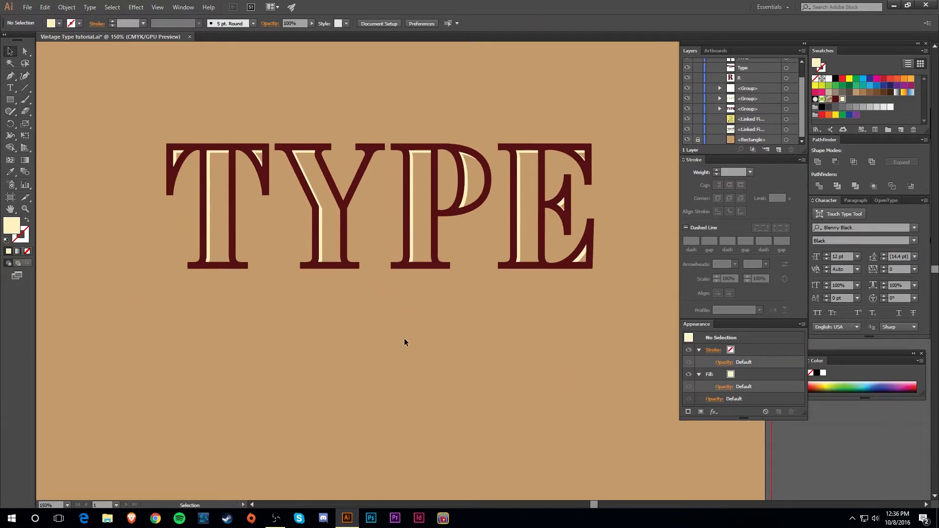
# Examine the striped numerals in the yellow reference image and compare them with the TYPE lettering.
pyautogui.press('z')
pyautogui.keyDown('alt'); pyautogui.click(335, 291); pyautogui.keyUp('alt')
pyautogui.keyDown('alt'); pyautogui.click(392, 289); pyautogui.keyUp('alt')
pyautogui.moveTo(417, 275); pyautogui.dragTo(367, 335)
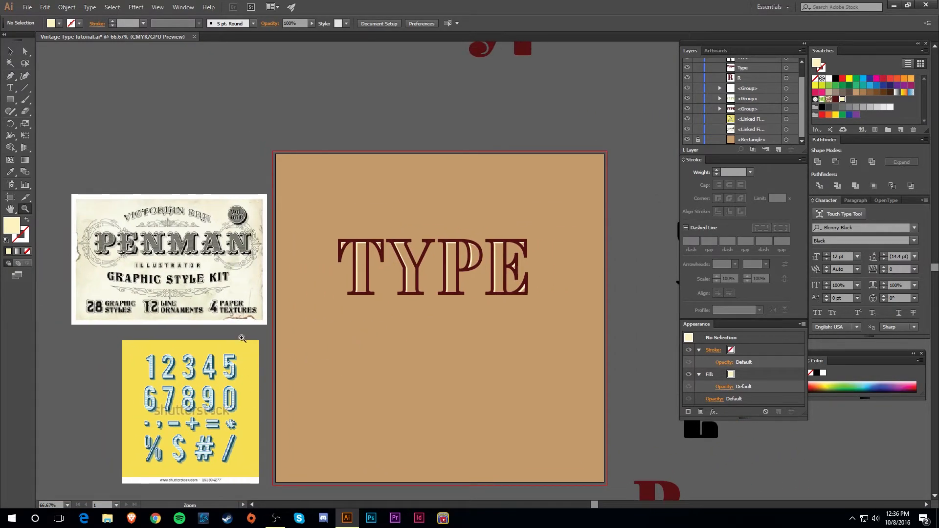
pyautogui.moveTo(213, 379); pyautogui.dragTo(69, 226)
pyautogui.moveTo(624, 261); pyautogui.dragTo(215, 180)
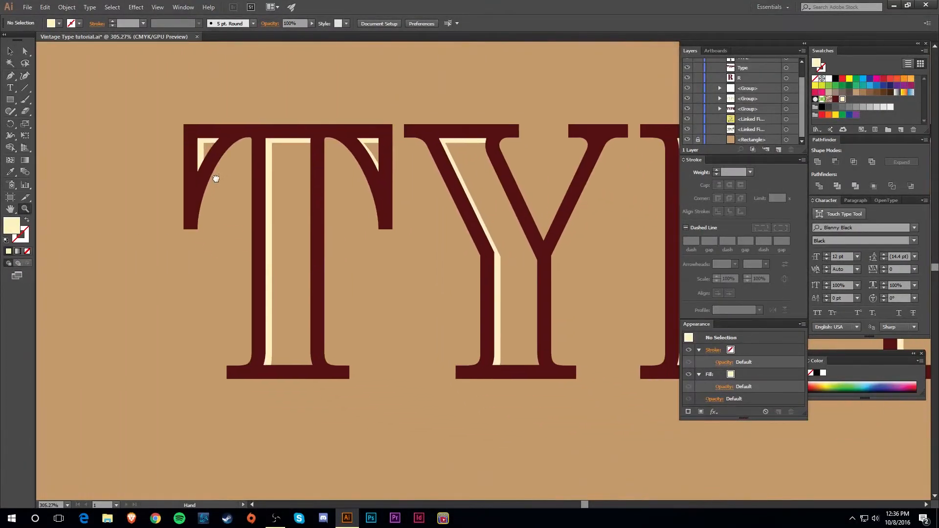
pyautogui.keyDown('alt'); pyautogui.click(472, 185); pyautogui.keyUp('alt')
pyautogui.keyDown('alt'); pyautogui.click(472, 184); pyautogui.keyUp('alt')
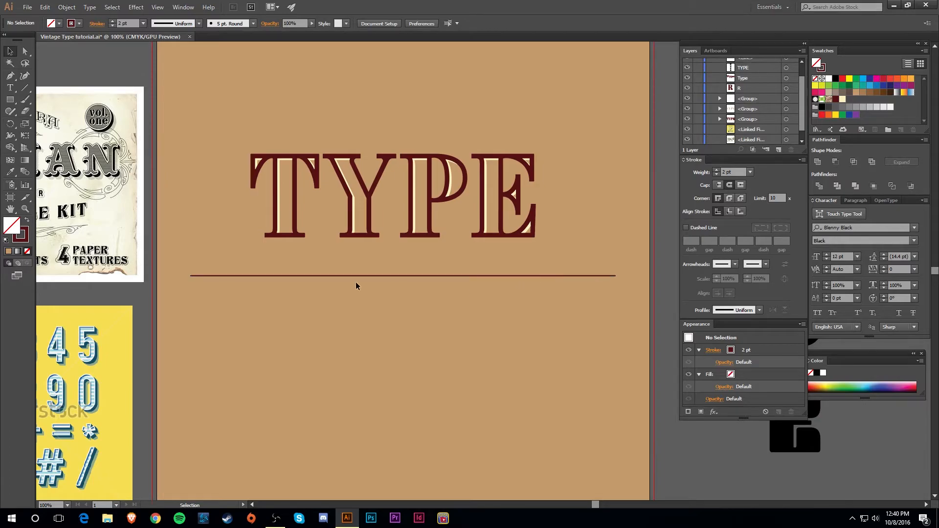
# Reposition the thin horizontal line below TYPE and place a duplicate of it about 3.3 in lower.
pyautogui.moveTo(531, 276); pyautogui.dragTo(551, 278)
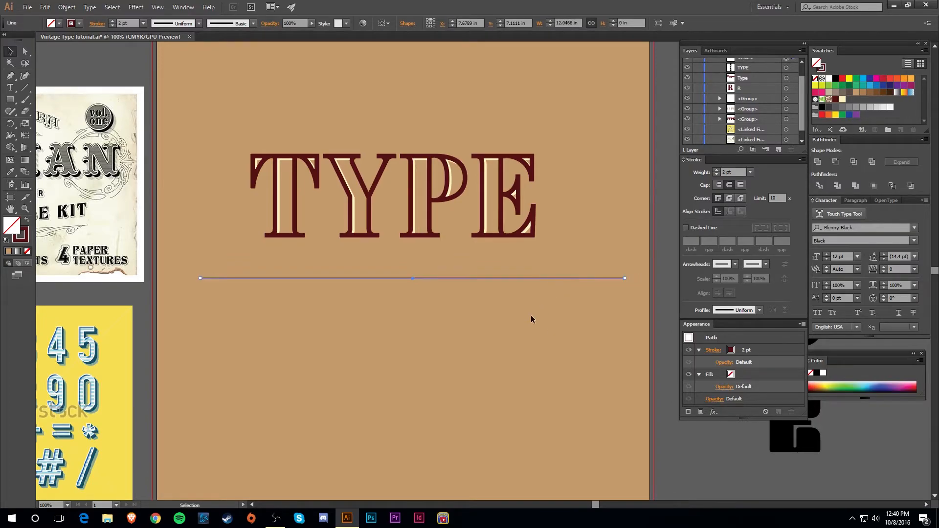
pyautogui.click(504, 302)
pyautogui.click(578, 276)
pyautogui.moveTo(569, 278); pyautogui.dragTo(573, 394)
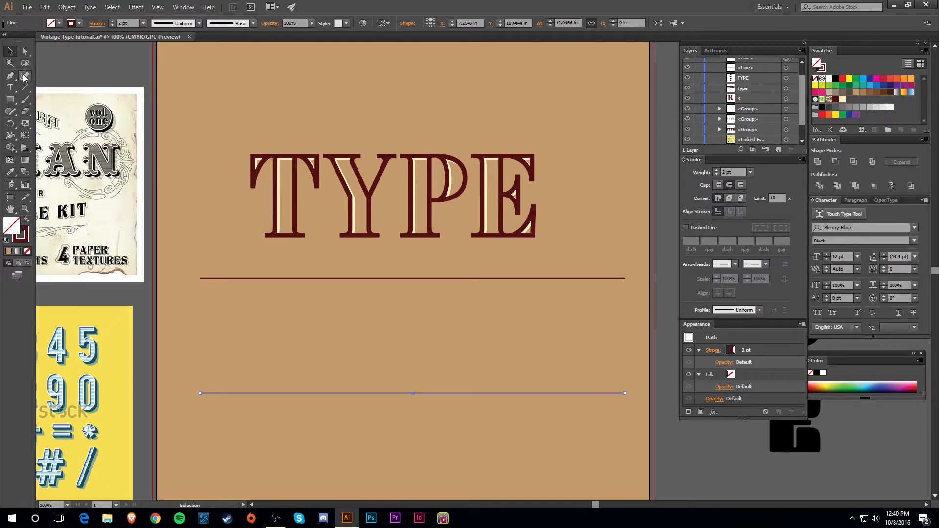
# Select both horizontal lines and make a blend between them.
pyautogui.moveTo(238, 276); pyautogui.dragTo(289, 442)
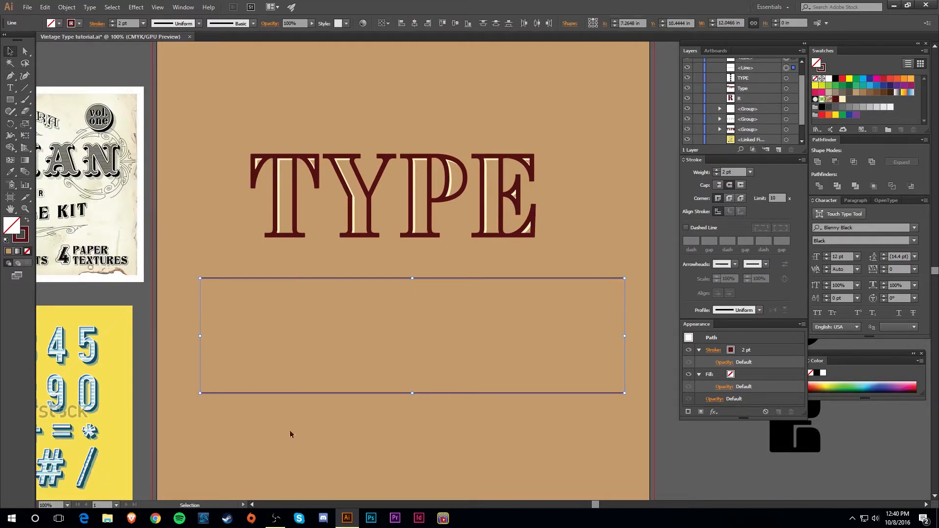
pyautogui.click(66, 7)
pyautogui.moveTo(156, 235)
pyautogui.click(215, 237)
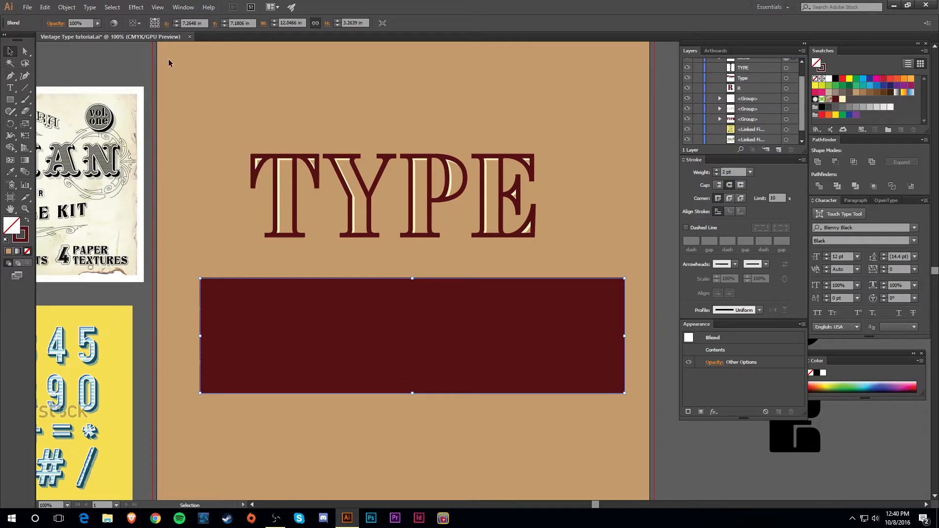
# Change the blend spacing to Specified Steps with 12 steps and turn on the preview.
pyautogui.click(67, 7)
pyautogui.moveTo(141, 237)
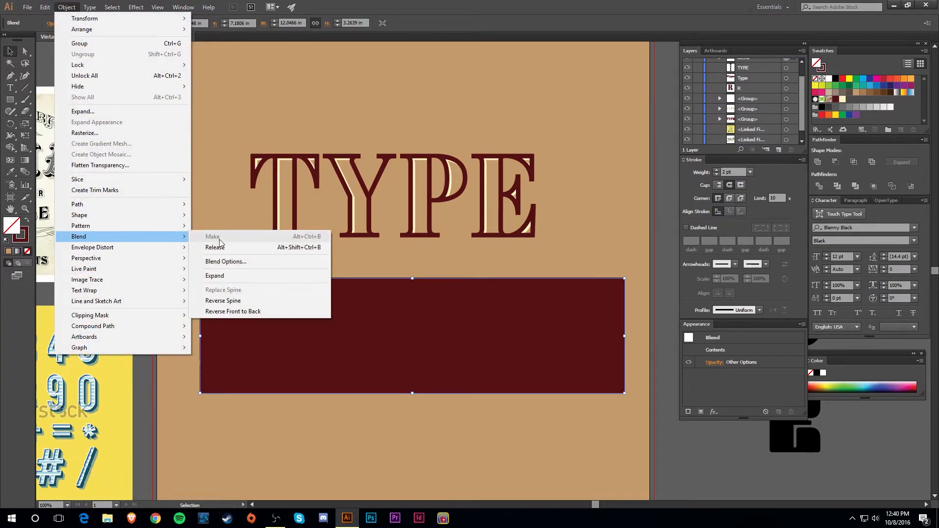
pyautogui.click(240, 260)
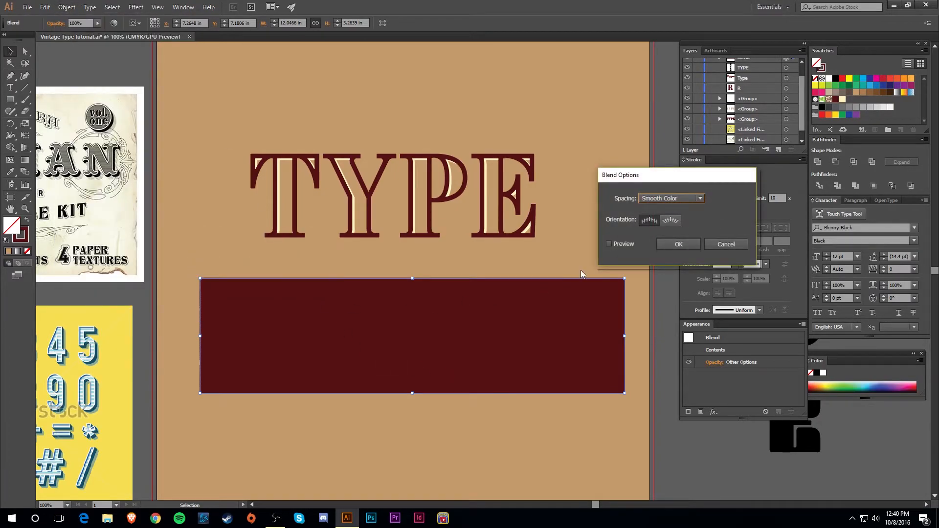
pyautogui.click(692, 200)
pyautogui.click(694, 219)
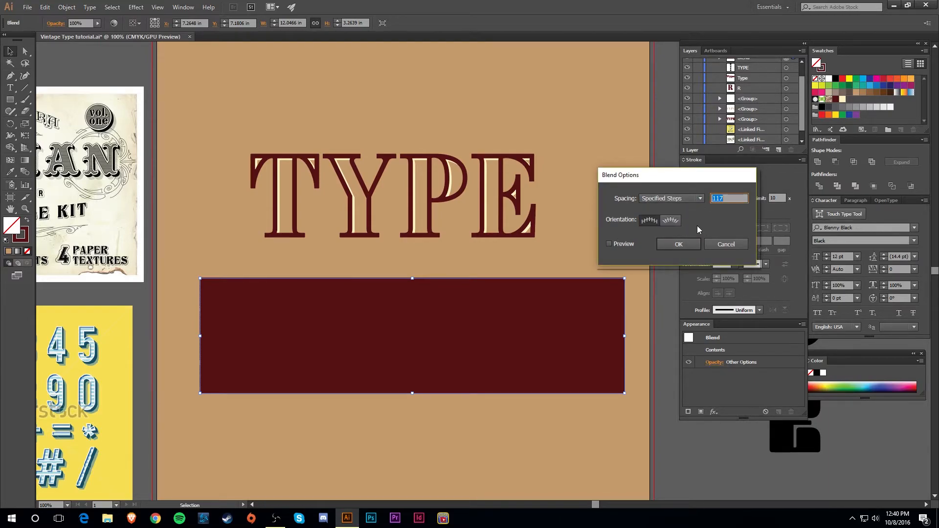
pyautogui.click(609, 243)
pyautogui.write('12')
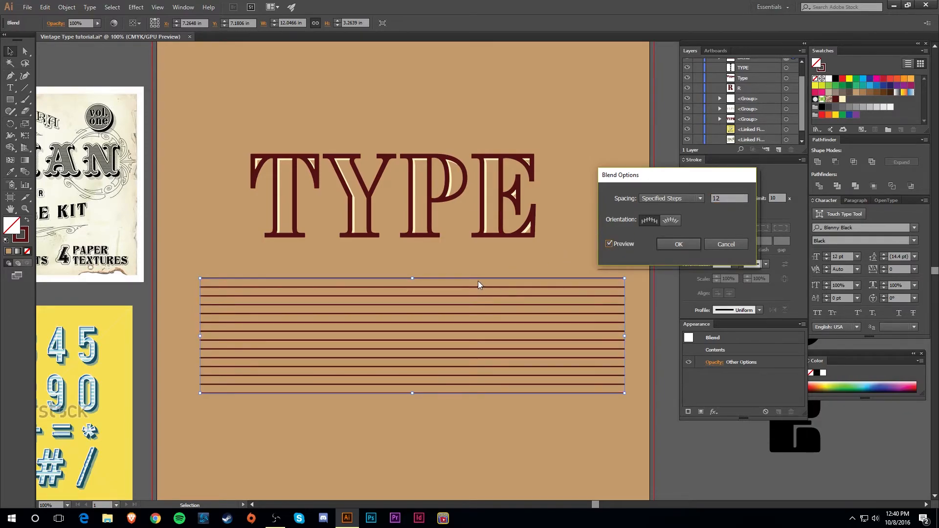
# Increase the blend to 30 specified steps and apply the blend options.
pyautogui.moveTo(725, 200); pyautogui.dragTo(699, 202)
pyautogui.write('30')
pyautogui.click(609, 244)
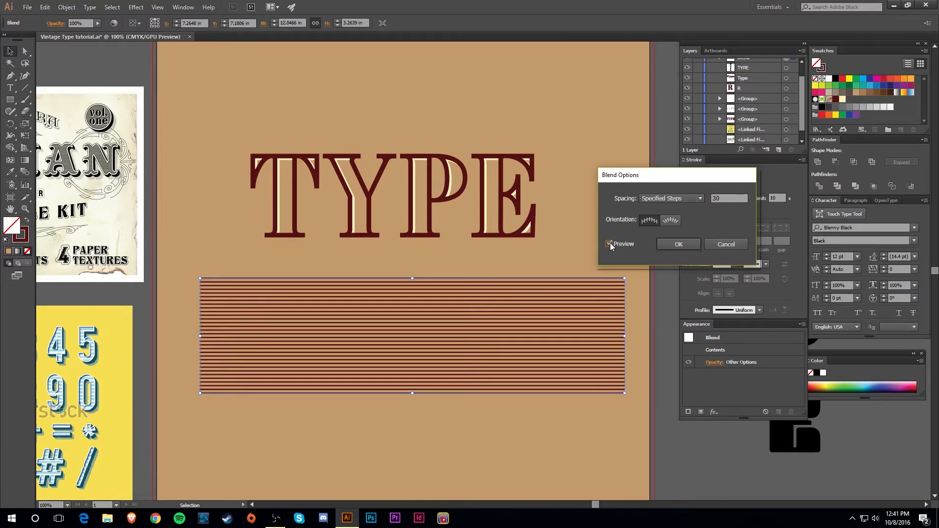
pyautogui.click(679, 242)
pyautogui.click(559, 431)
# Expand the line blend into a group of separate lines.
pyautogui.click(559, 319)
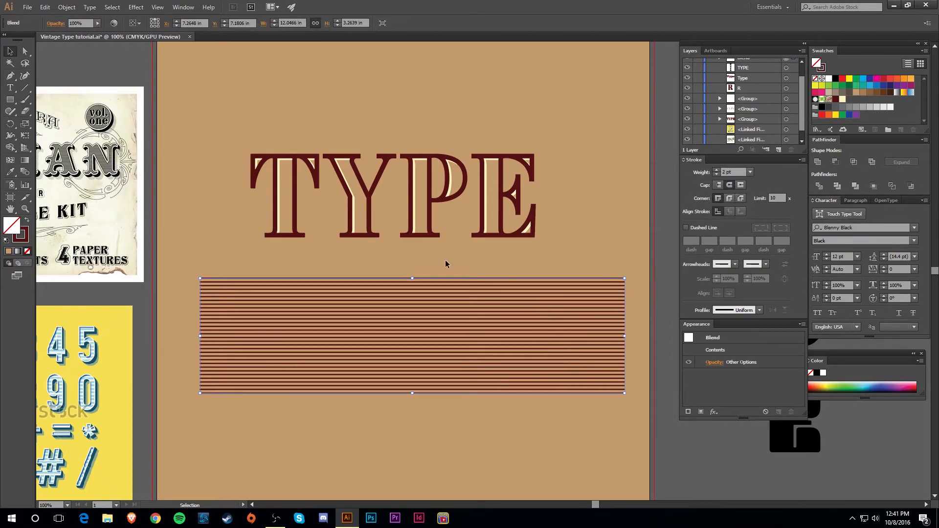
pyautogui.click(67, 7)
pyautogui.click(109, 113)
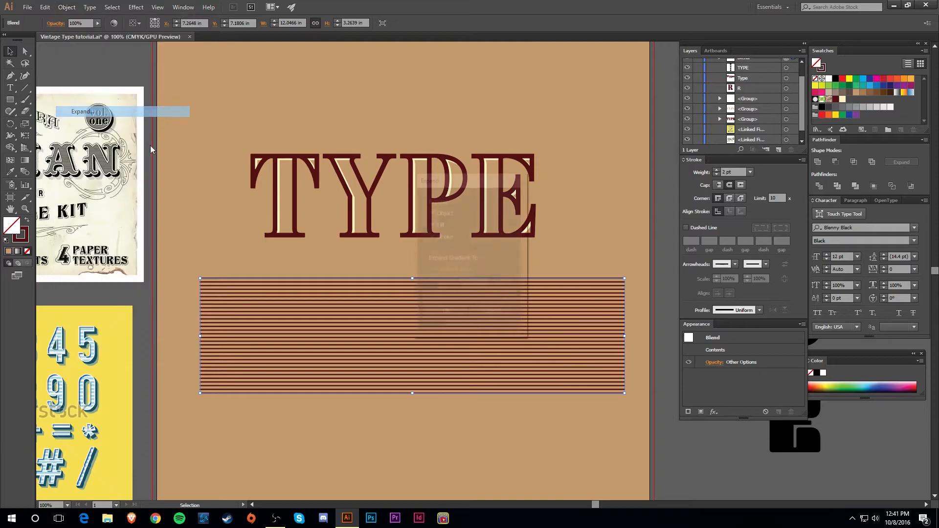
pyautogui.click(431, 313)
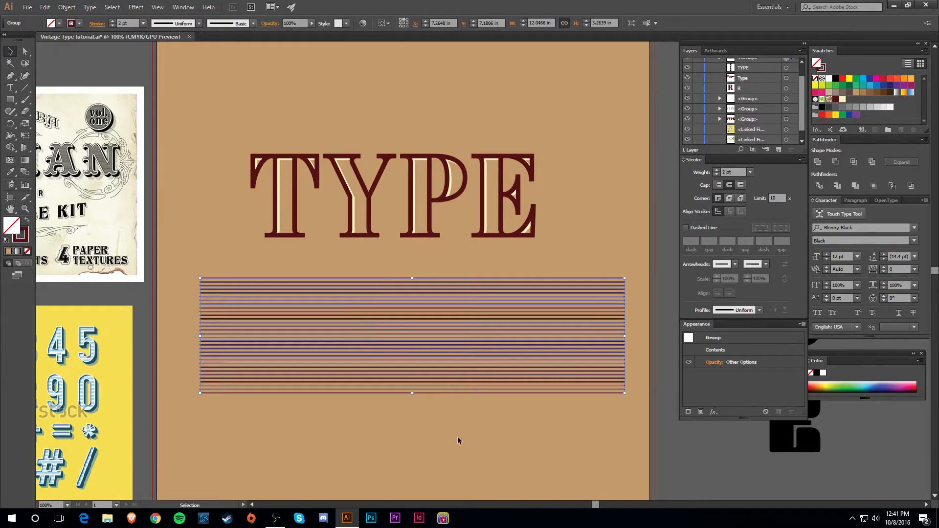
# Scale the line group to about 9.83 by 2.66 in, place it over TYPE, and arrange it behind the tan inset copy.
pyautogui.moveTo(466, 390)
pyautogui.mouseDown()
pyautogui.moveTo(457, 249)
pyautogui.moveTo(403, 243)
pyautogui.mouseUp()
pyautogui.moveTo(403, 139); pyautogui.dragTo(403, 152)
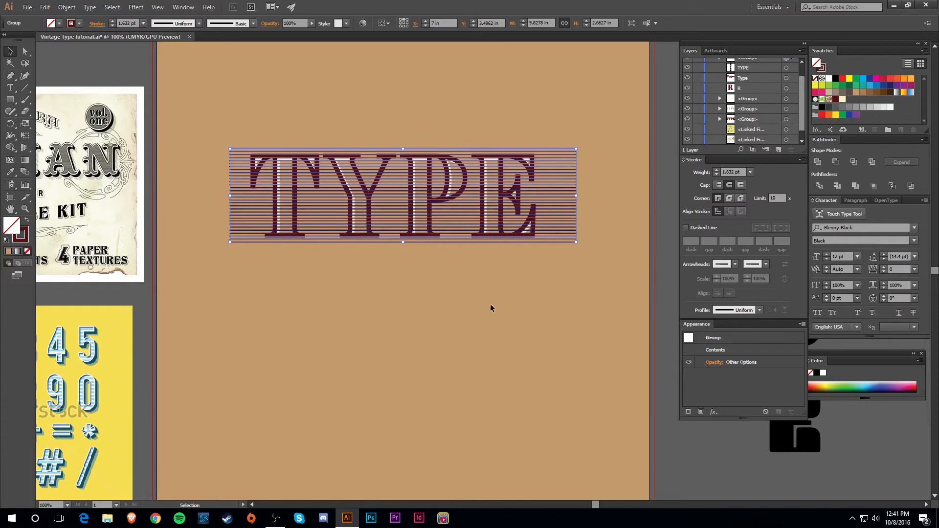
pyautogui.moveTo(557, 237); pyautogui.dragTo(555, 240)
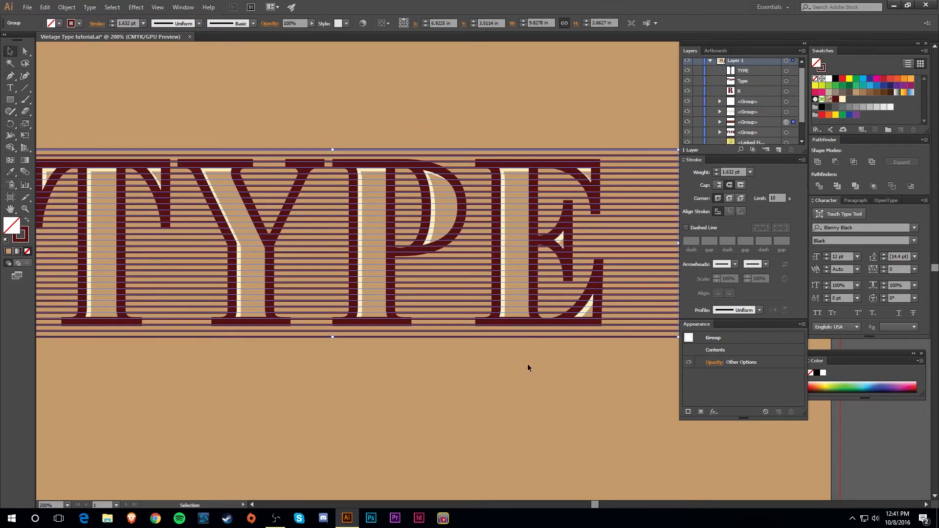
# Turn the tan inset copy of the TYPE letters into a single compound path.
pyautogui.click(529, 371)
pyautogui.click(512, 251)
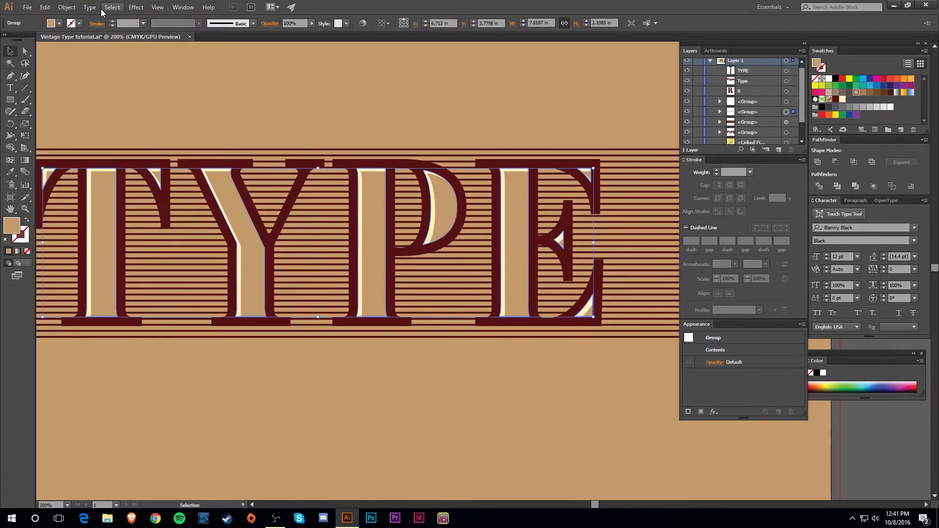
pyautogui.click(66, 7)
pyautogui.moveTo(158, 327)
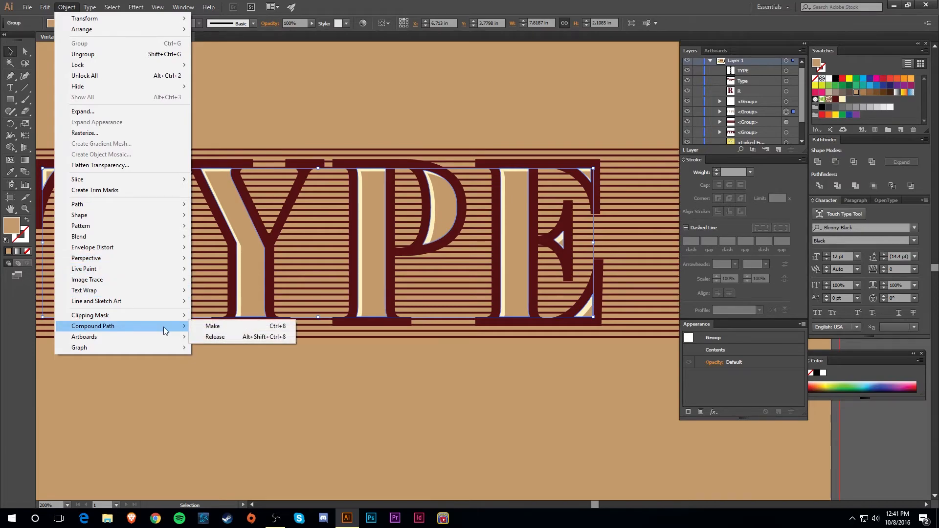
pyautogui.click(244, 327)
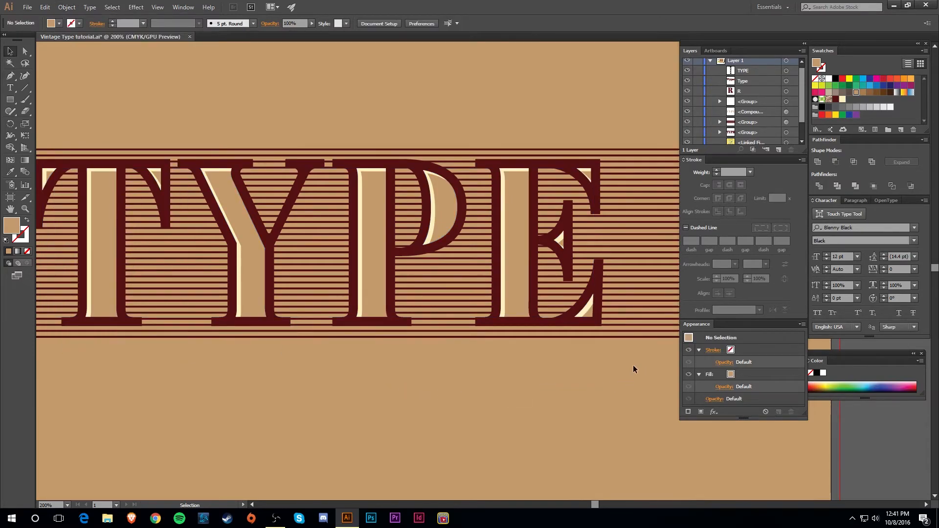
# Clip the horizontal line group inside the tan inset letters with a clipping mask.
pyautogui.keyDown('shift'); pyautogui.click(643, 335); pyautogui.keyUp('shift')
pyautogui.click(73, 9)
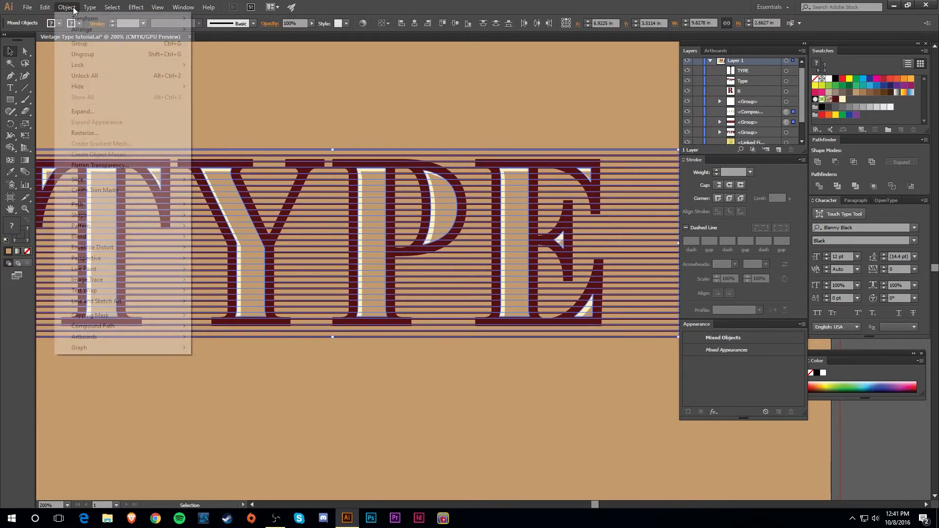
pyautogui.moveTo(122, 315)
pyautogui.click(214, 316)
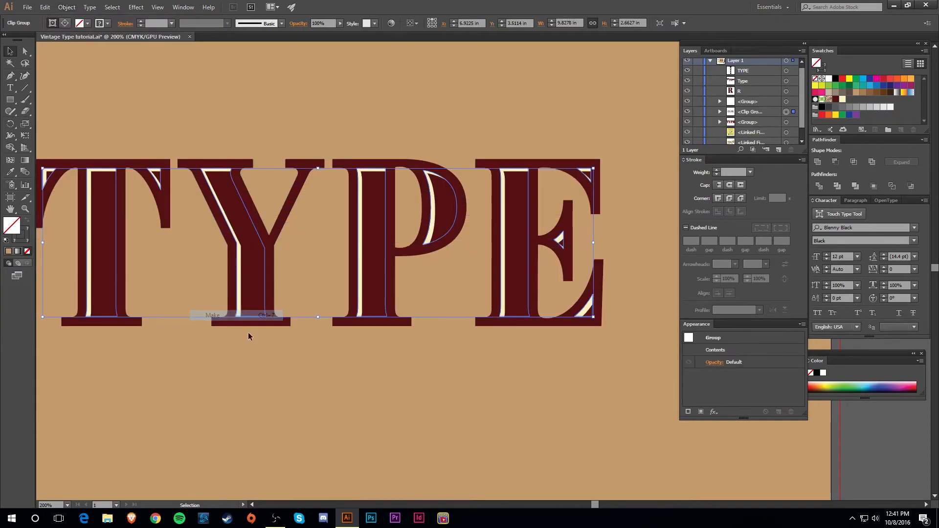
# Fill the clipping compound path inside the clip group with the tan background colour.
pyautogui.moveTo(292, 423); pyautogui.dragTo(325, 400)
pyautogui.click(719, 112)
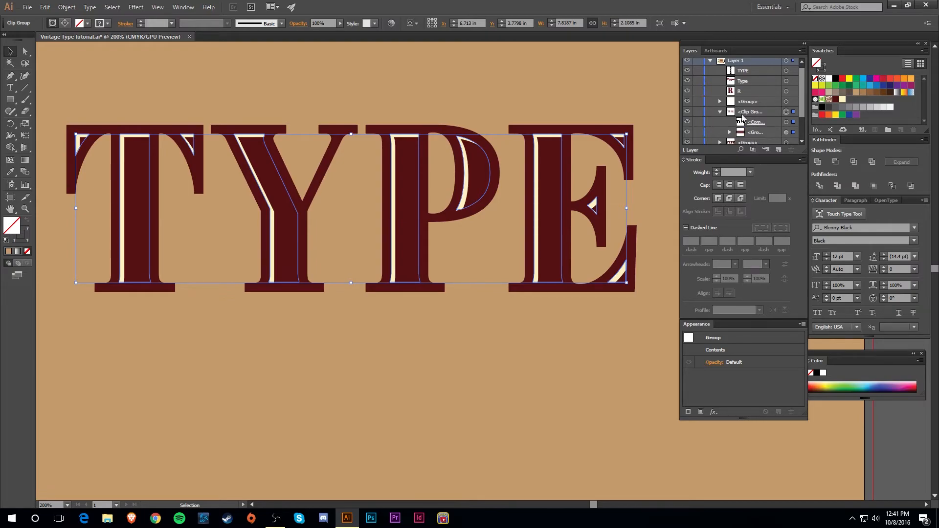
pyautogui.click(787, 132)
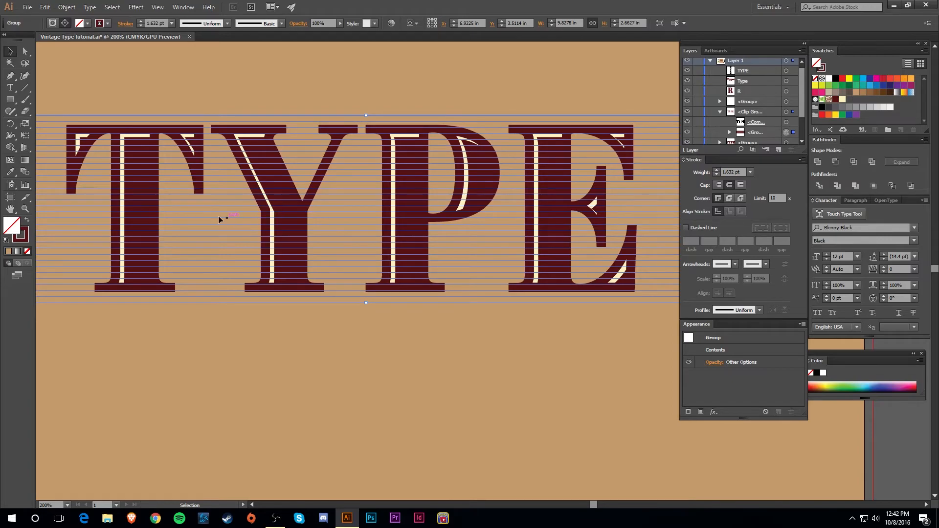
pyautogui.click(786, 123)
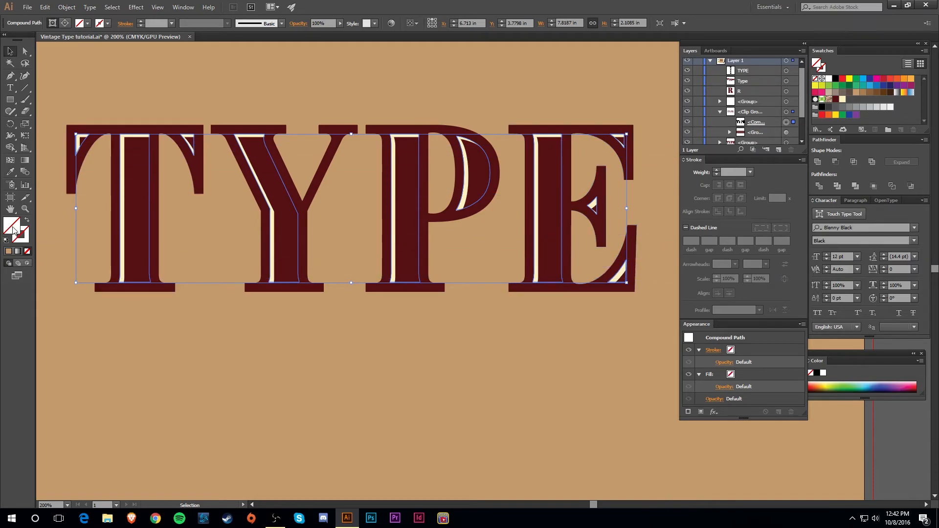
pyautogui.click(856, 93)
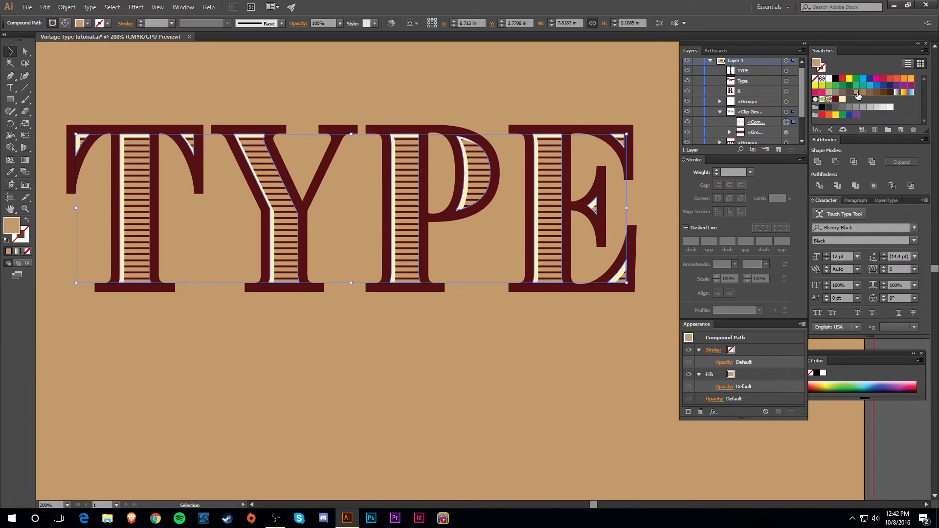
# Duplicate the dark red TYPE letter group in place, with the copy directly behind the original.
pyautogui.click(512, 342)
pyautogui.press('z')
pyautogui.keyDown('alt'); pyautogui.click(512, 341); pyautogui.keyUp('alt')
pyautogui.moveTo(432, 308); pyautogui.dragTo(415, 270)
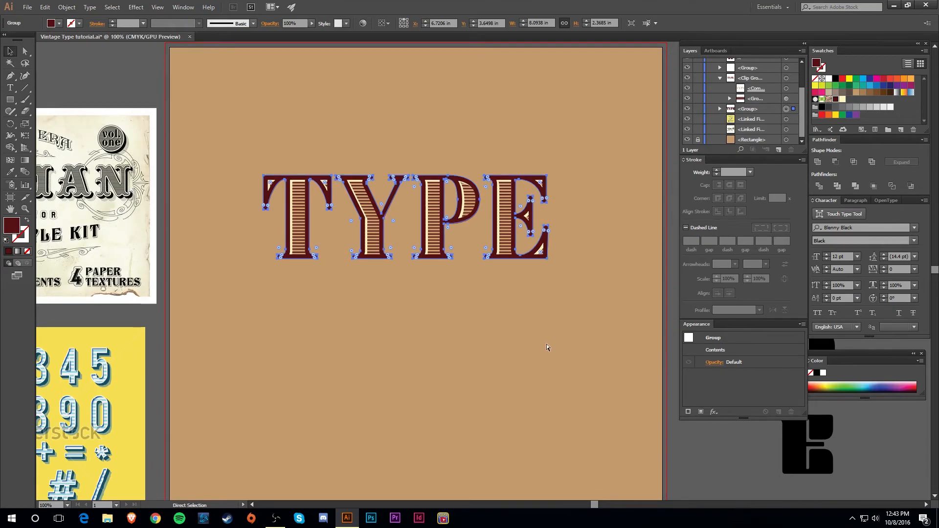
pyautogui.hotkey('ctrl', 'c')
pyautogui.hotkey('ctrl', 'f')
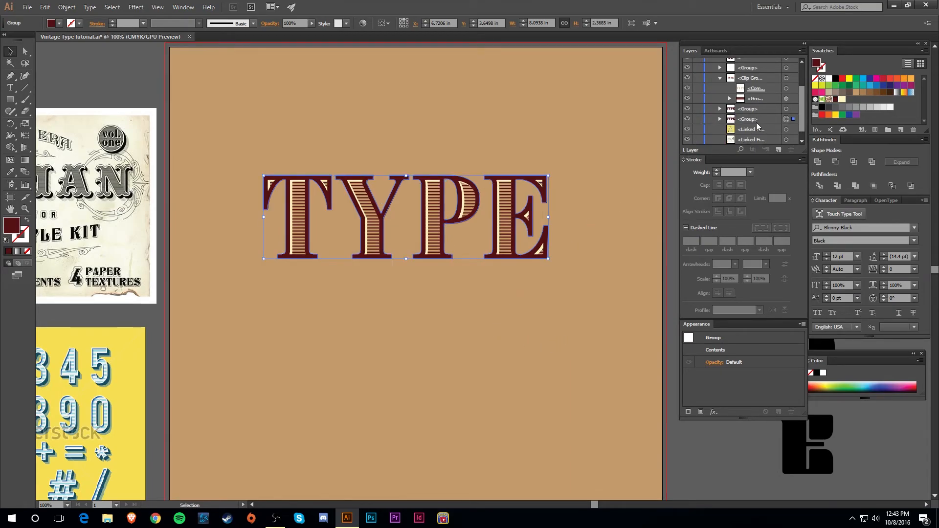
# Give the rear dark red copy of TYPE a cream stroke with a weight of 7 pt.
pyautogui.click(26, 240)
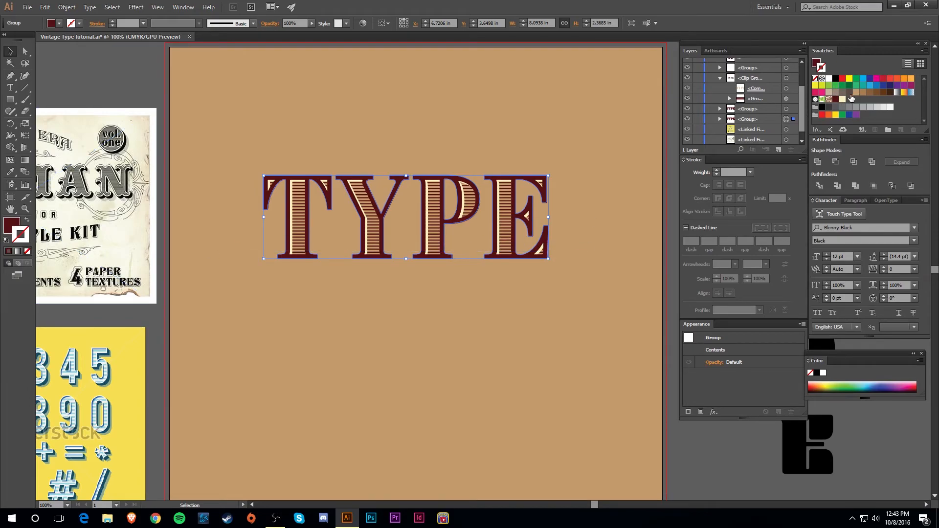
pyautogui.click(842, 99)
pyautogui.click(717, 170)
pyautogui.click(716, 170)
pyautogui.click(717, 170)
pyautogui.click(717, 170)
pyautogui.click(717, 170)
pyautogui.click(716, 170)
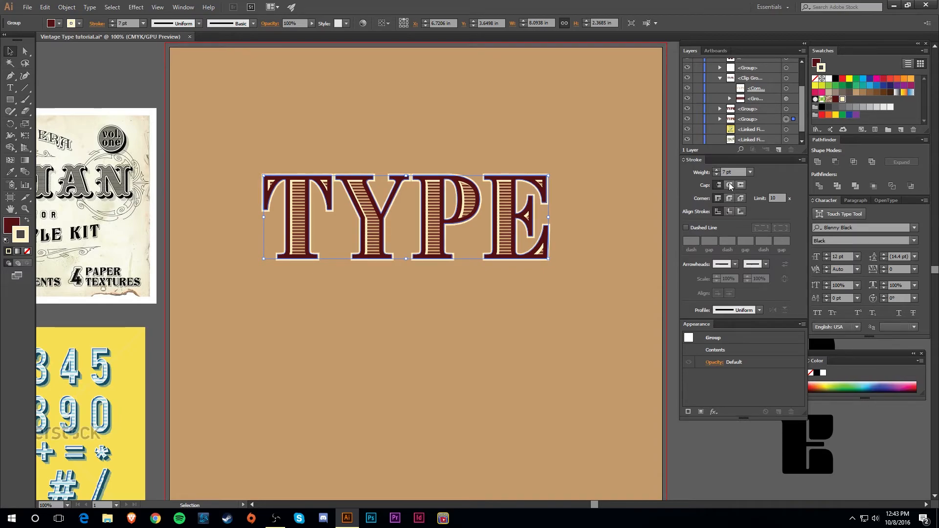
pyautogui.click(397, 302)
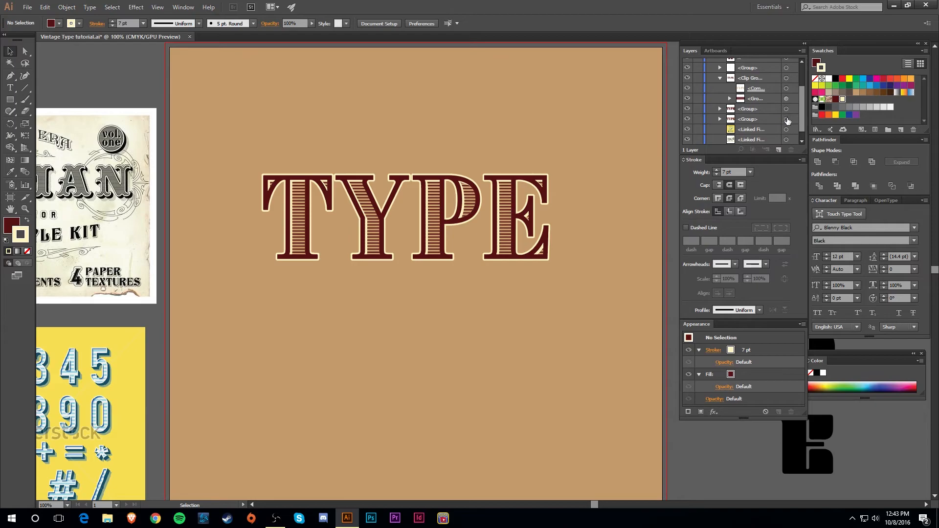
# Paste a copy of the outlined TYPE group behind it and make both its fill and stroke cream.
pyautogui.click(772, 121)
pyautogui.press('a')
pyautogui.hotkey('ctrl', 'c')
pyautogui.hotkey('ctrl', 'b')
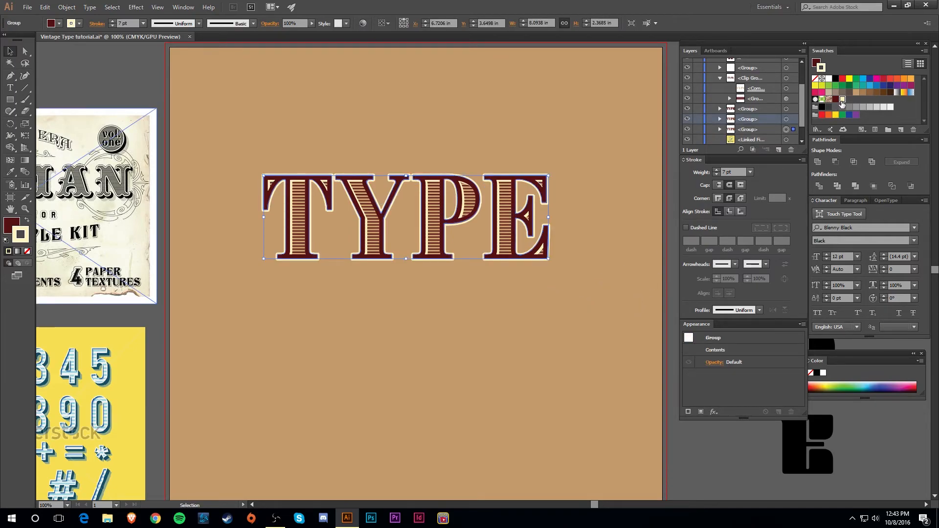
pyautogui.click(27, 220)
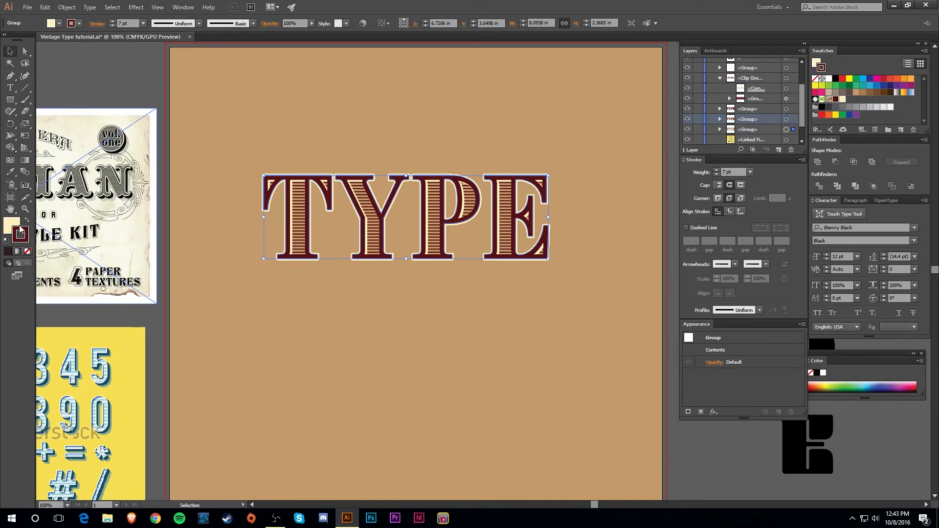
pyautogui.moveTo(16, 226); pyautogui.dragTo(21, 234)
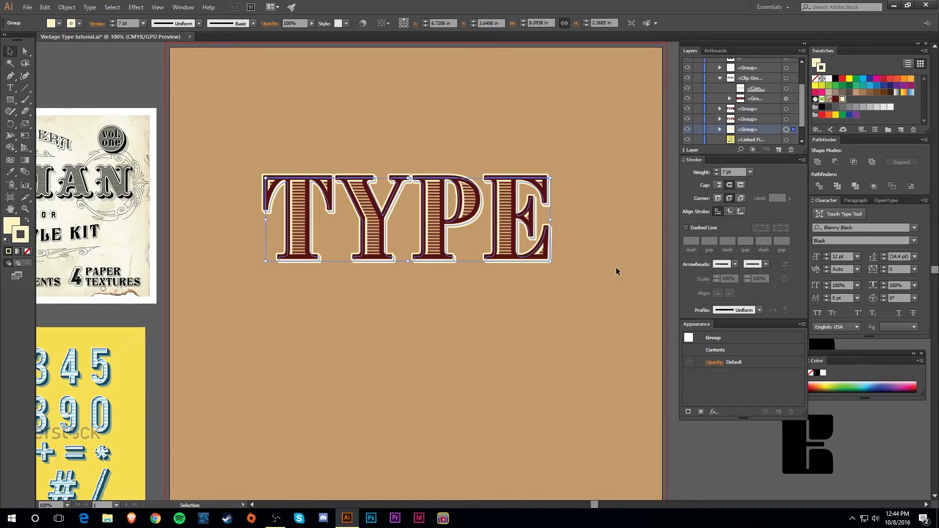
# Nudge the cream copy in small steps down and to the right to form an offset drop shadow behind TYPE.
pyautogui.press('Down')
pyautogui.press('Right')
pyautogui.press('Down')
pyautogui.press('Right')
pyautogui.press('Down')
pyautogui.press('Down')
pyautogui.press('Down')
pyautogui.press('Down')
pyautogui.press('Down')
pyautogui.press('Right')
pyautogui.press('Right')
pyautogui.press('Right')
pyautogui.press('Right')
pyautogui.press('Right')
pyautogui.click(615, 267)
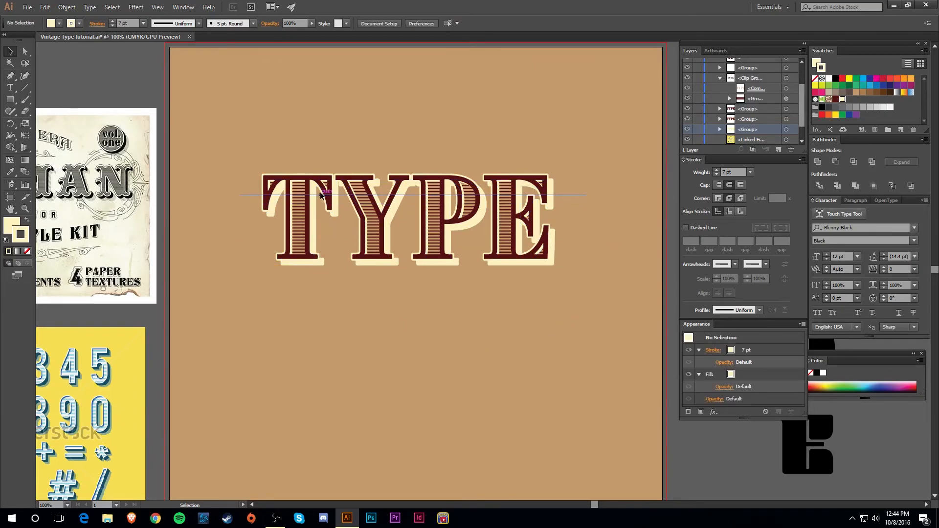
pyautogui.press('space')
pyautogui.moveTo(415, 369)
pyautogui.mouseDown()
pyautogui.moveTo(438, 359)
pyautogui.moveTo(412, 364)
pyautogui.mouseUp()
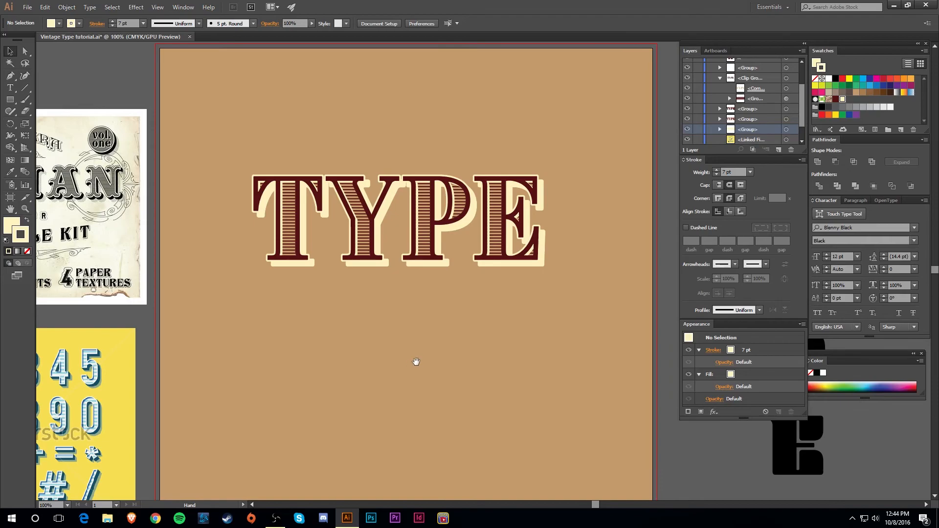
pyautogui.press('space')
pyautogui.moveTo(487, 341); pyautogui.dragTo(492, 312)
pyautogui.moveTo(359, 329); pyautogui.dragTo(303, 350)
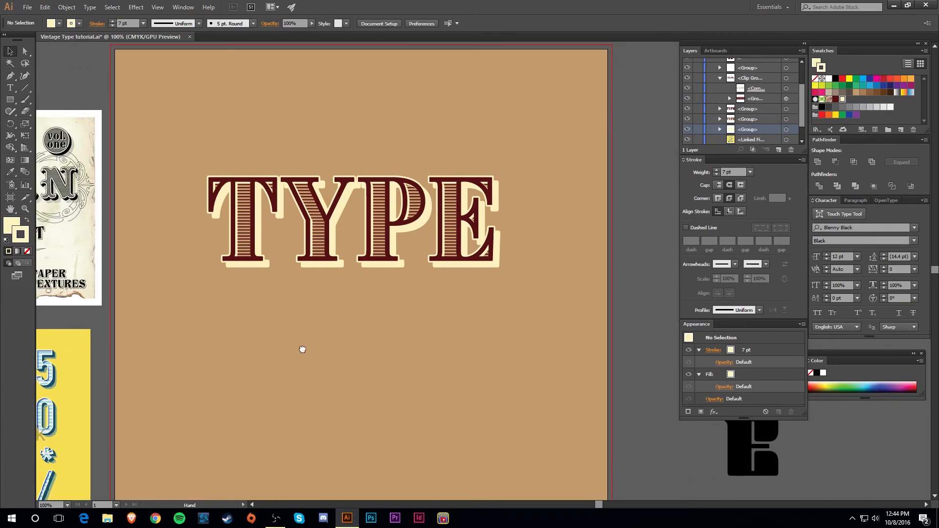
pyautogui.moveTo(442, 331); pyautogui.dragTo(513, 325)
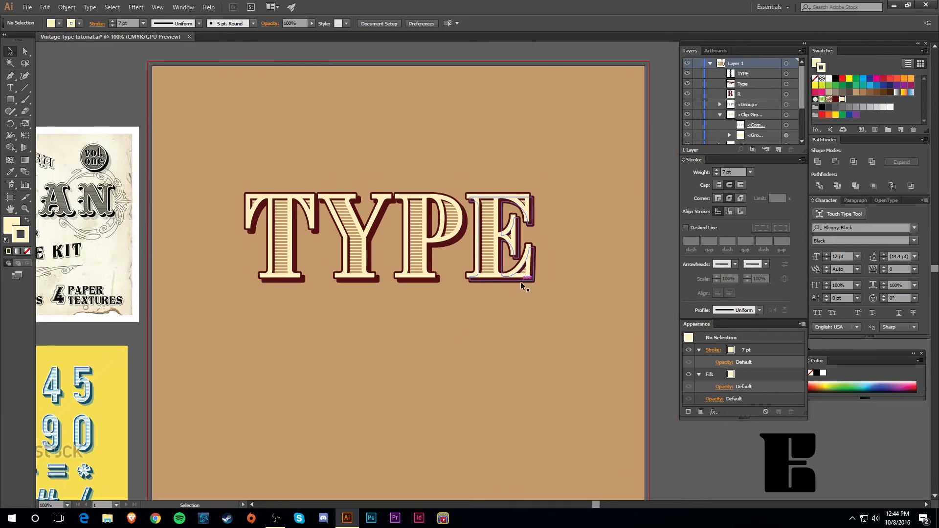
# Examine the cream TYPE lettering with its line shading and dark red shadow up close and on the whole artboard.
pyautogui.moveTo(379, 344); pyautogui.dragTo(396, 326)
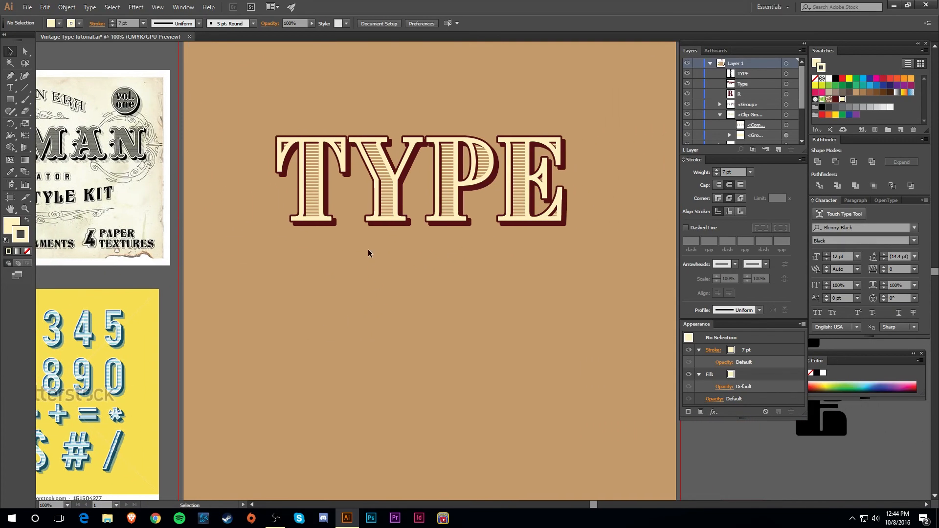
pyautogui.press('z')
pyautogui.moveTo(328, 173); pyautogui.dragTo(306, 243)
pyautogui.press('v')
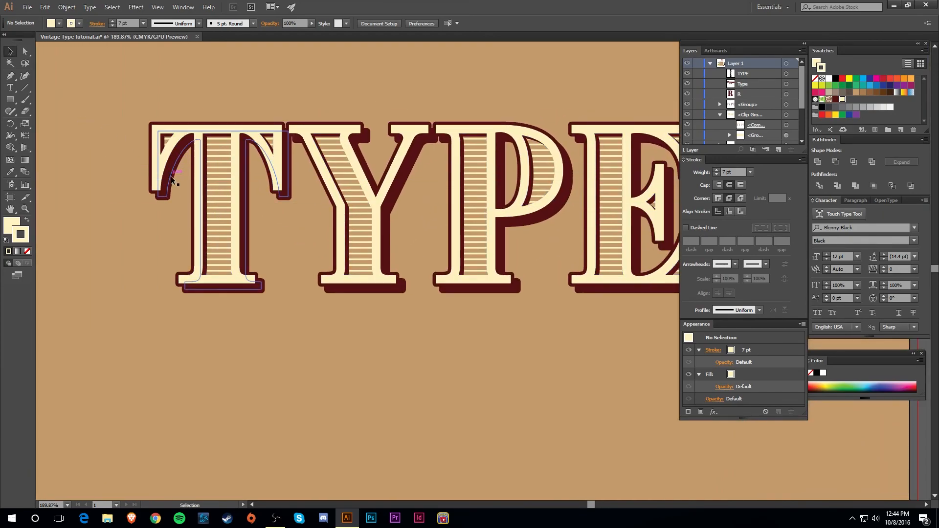
pyautogui.moveTo(575, 343); pyautogui.dragTo(469, 322)
pyautogui.press('z')
pyautogui.keyDown('alt'); pyautogui.click(511, 297); pyautogui.keyUp('alt')
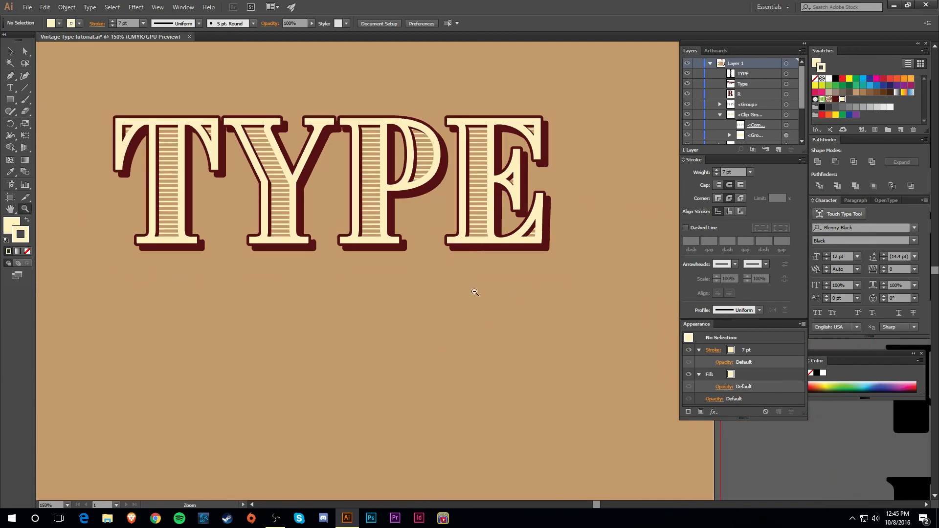
pyautogui.keyDown('alt'); pyautogui.click(446, 295); pyautogui.keyUp('alt')
pyautogui.keyDown('alt'); pyautogui.click(443, 294); pyautogui.keyUp('alt')
pyautogui.moveTo(526, 341); pyautogui.dragTo(419, 329)
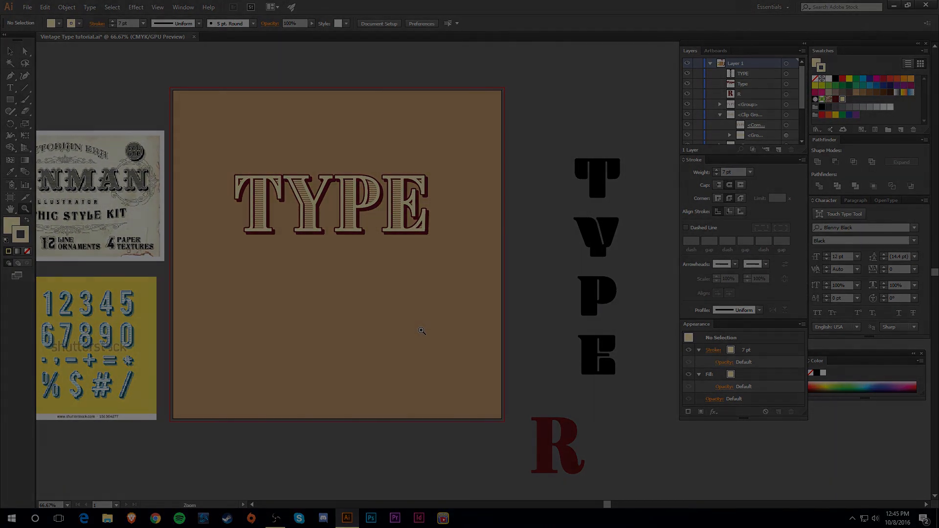